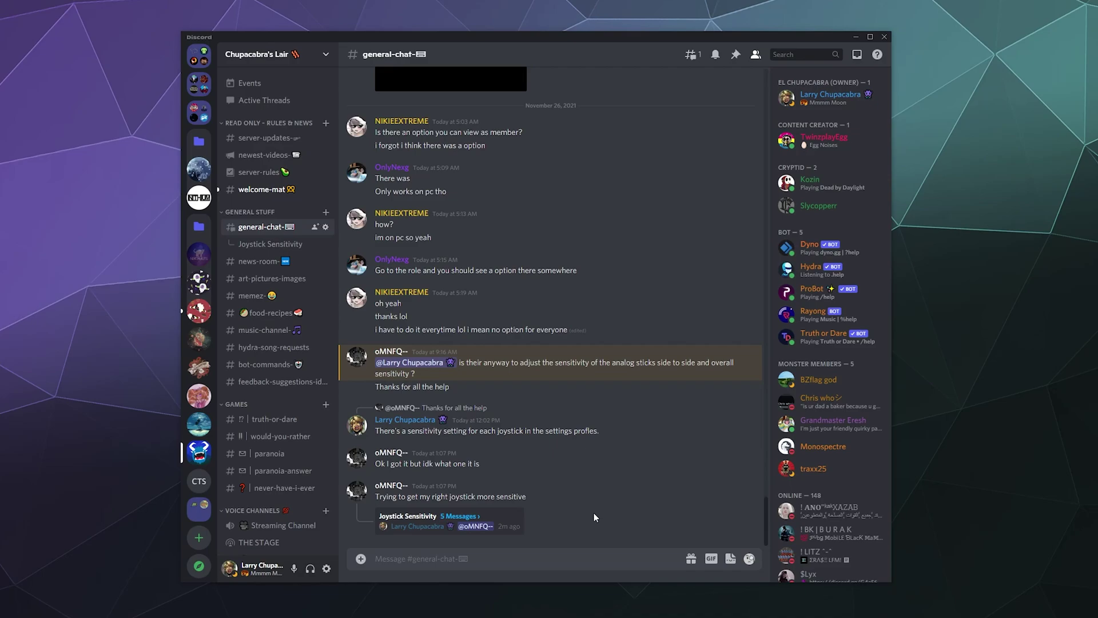
Step: Browse the archived and active threads of general-chat and open the Joystick Sensitivity thread
click(270, 243)
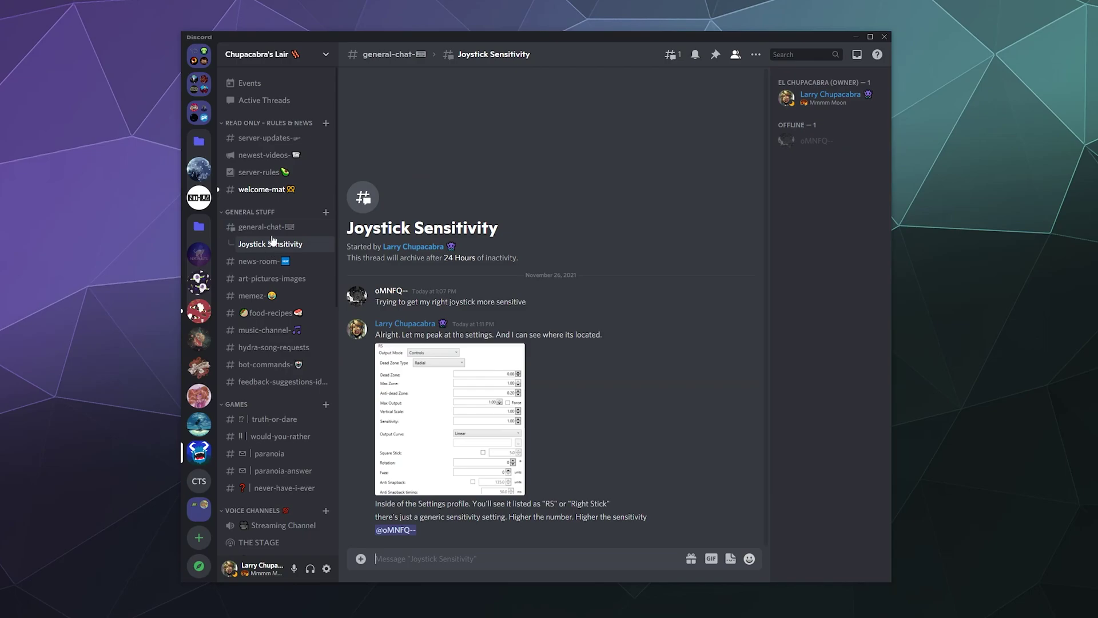
click(265, 227)
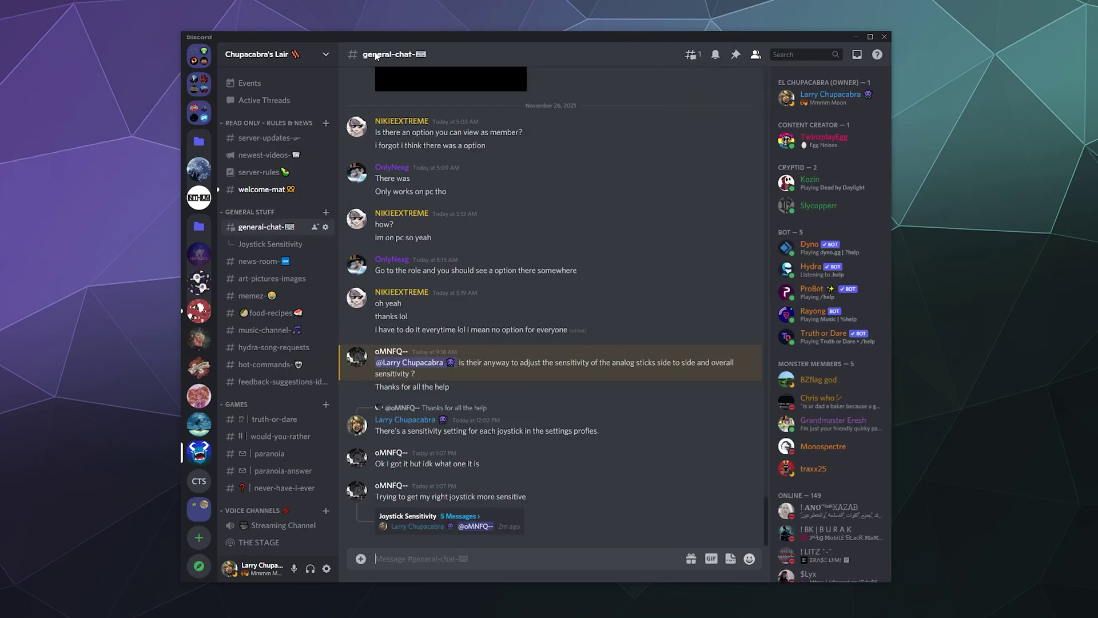
click(694, 58)
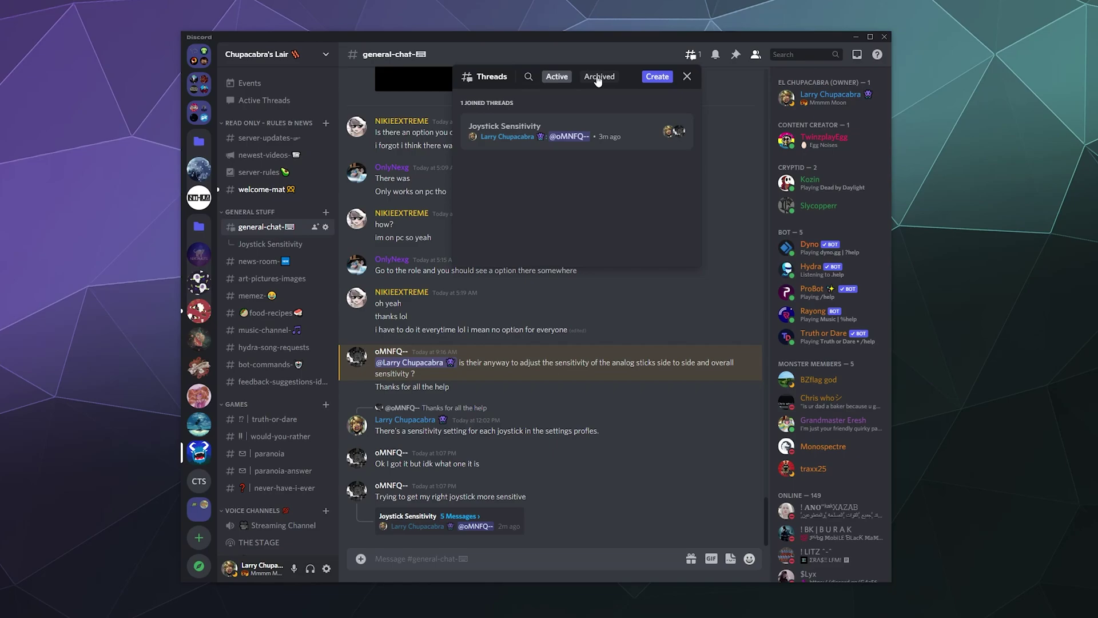
click(598, 78)
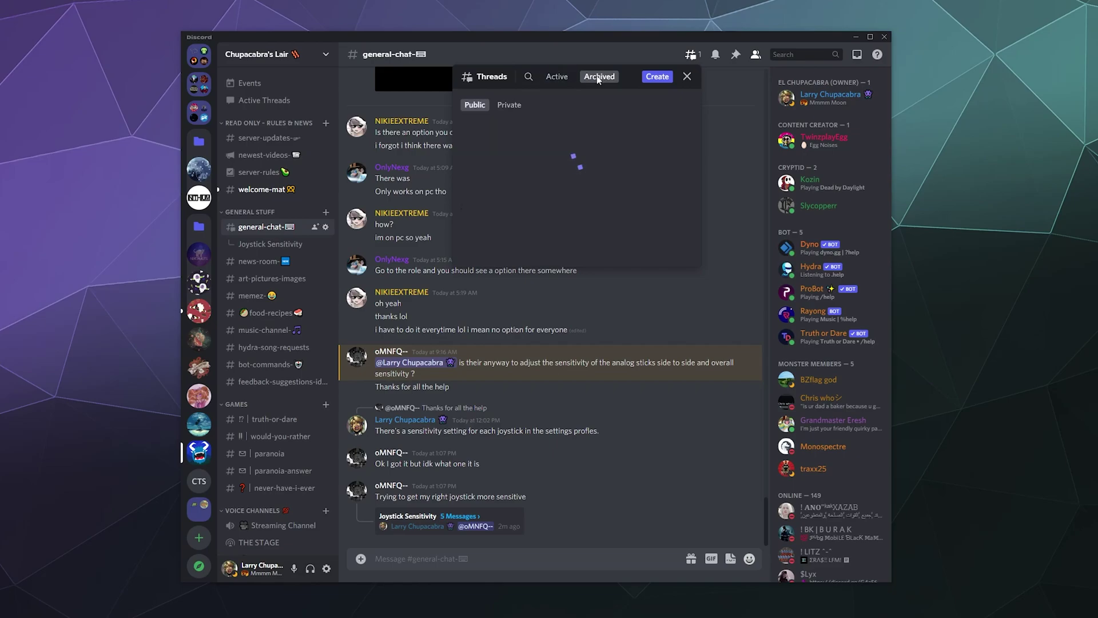
click(554, 80)
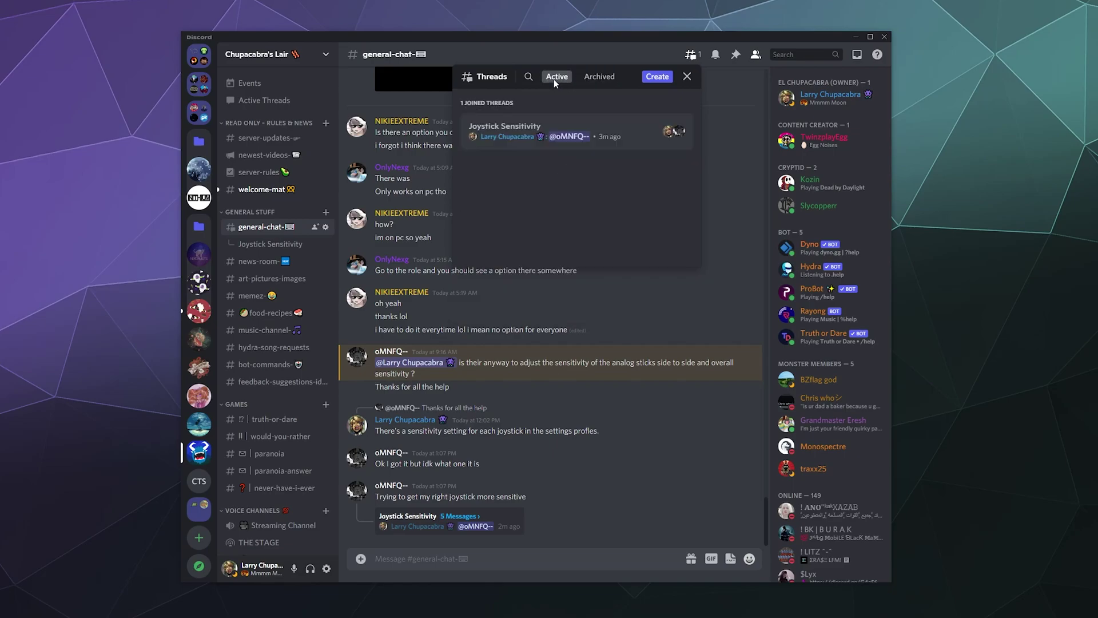
click(640, 138)
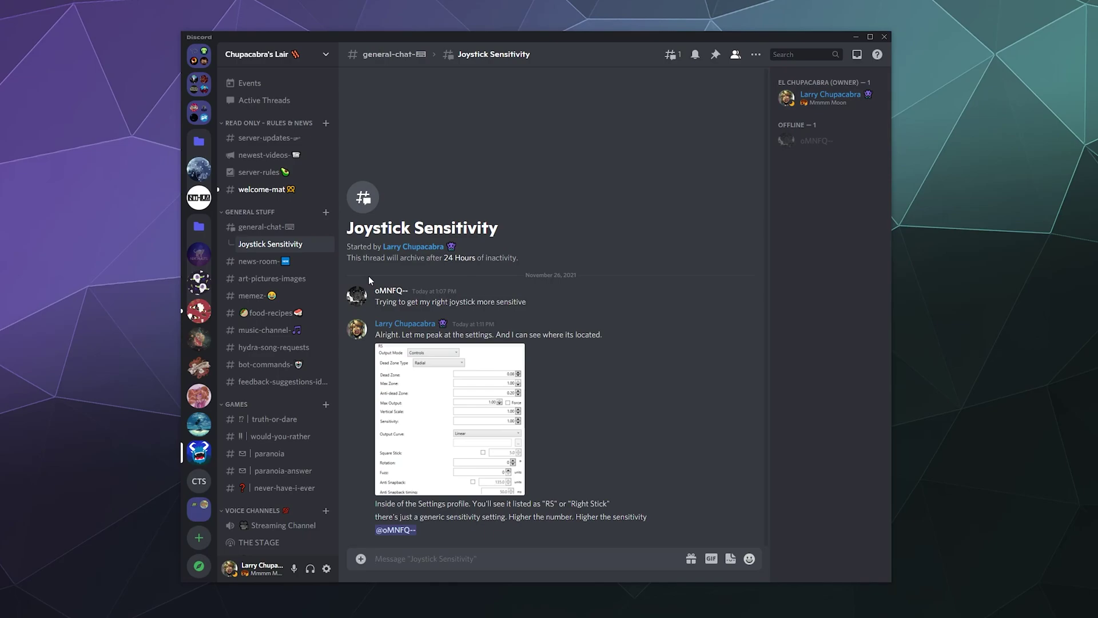
Step: Return to general-chat and view the Joystick Sensitivity thread alongside the chat from its parent message
click(258, 226)
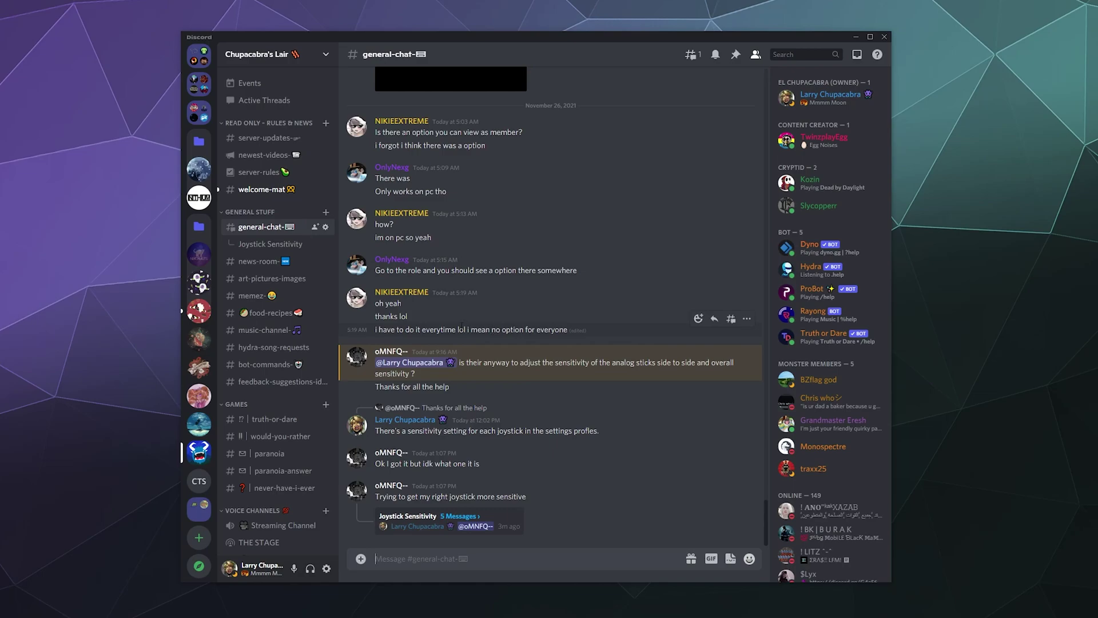
click(473, 517)
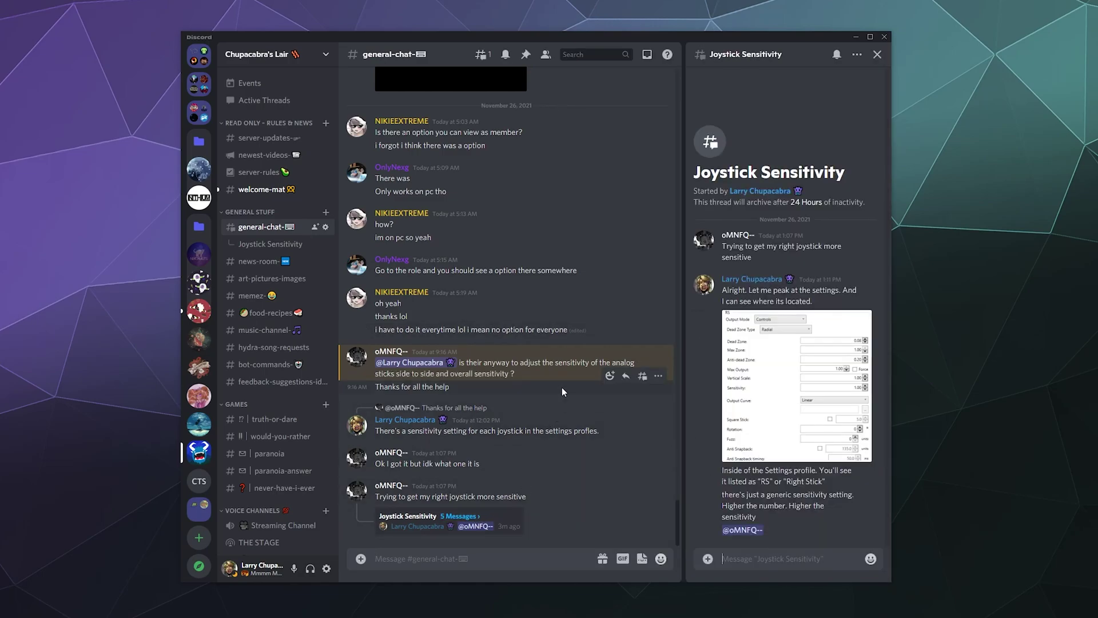
click(878, 55)
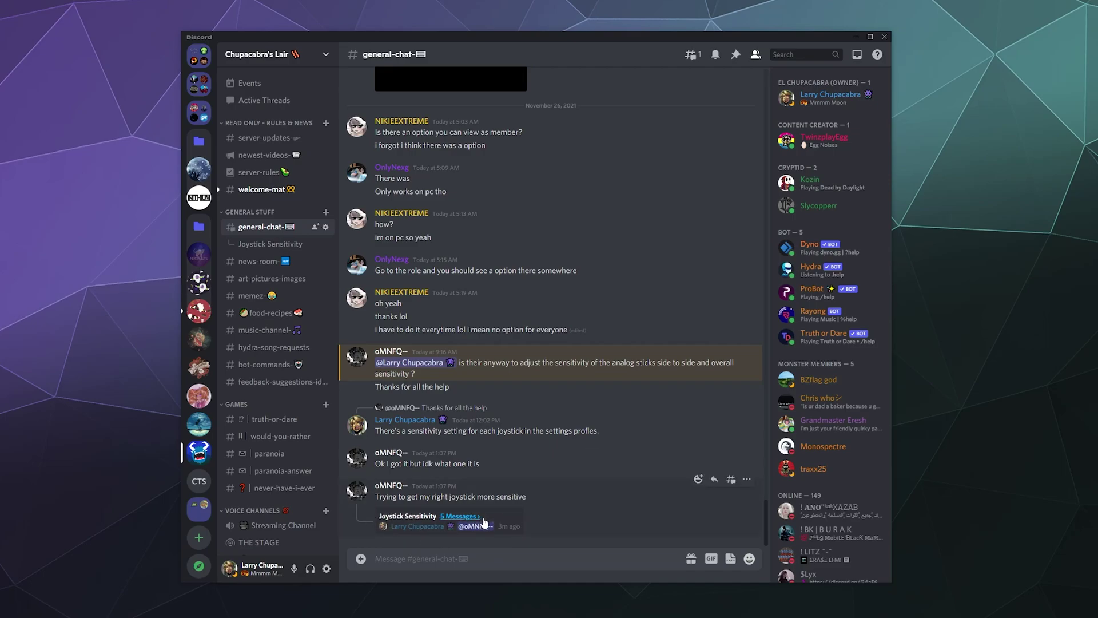
click(452, 517)
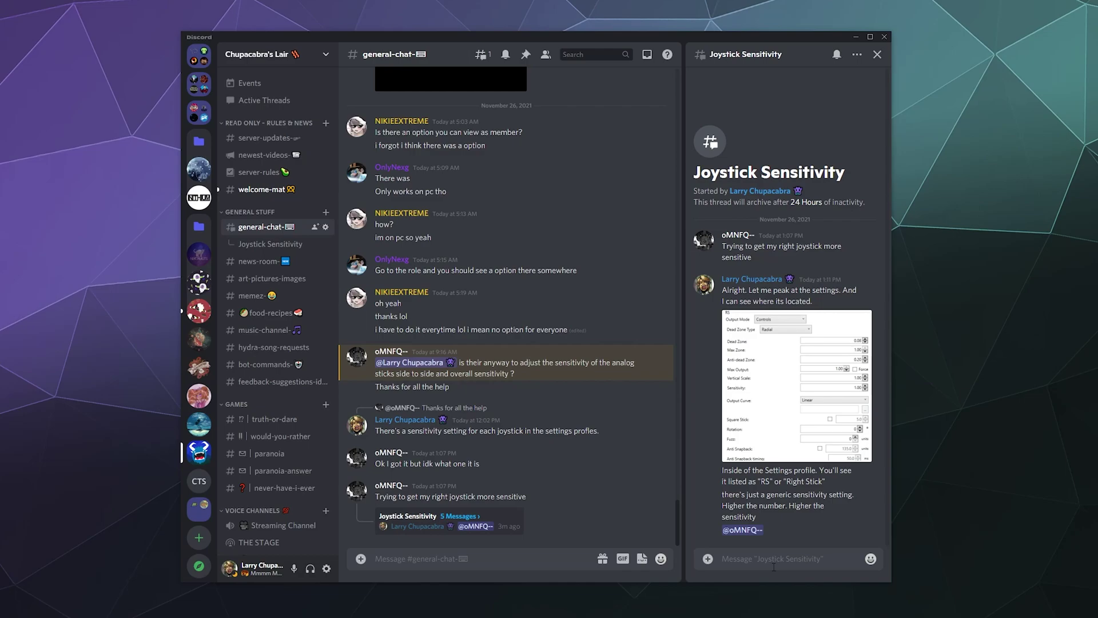
Step: Examine the management options of the Joystick Sensitivity thread, including archiving and auto-archive
right_click(286, 244)
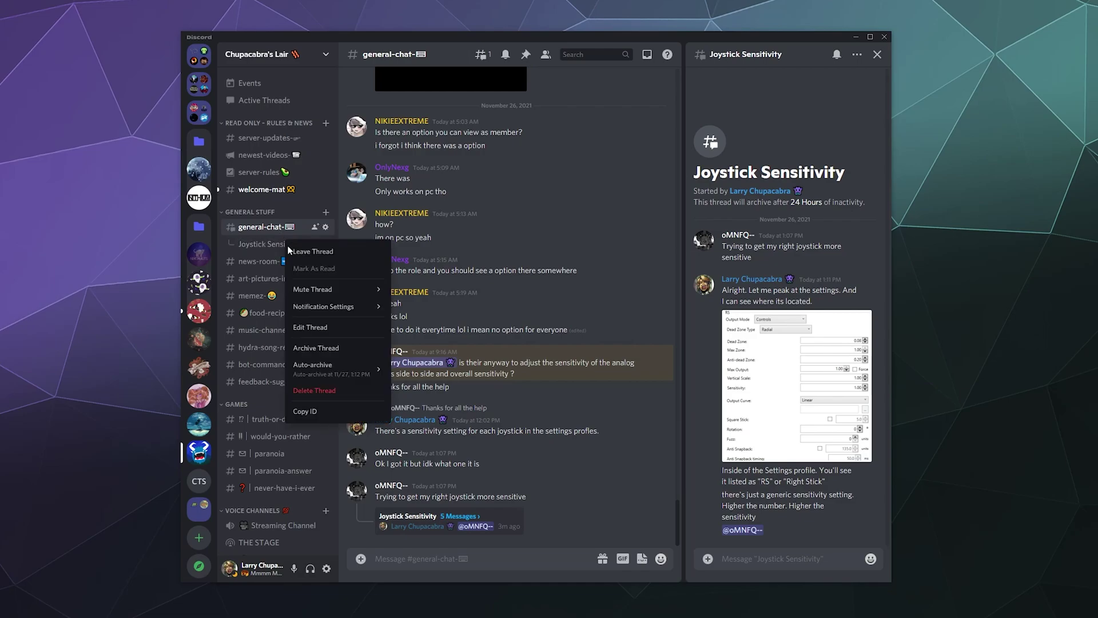
mouse_move(329, 369)
click(642, 431)
right_click(271, 243)
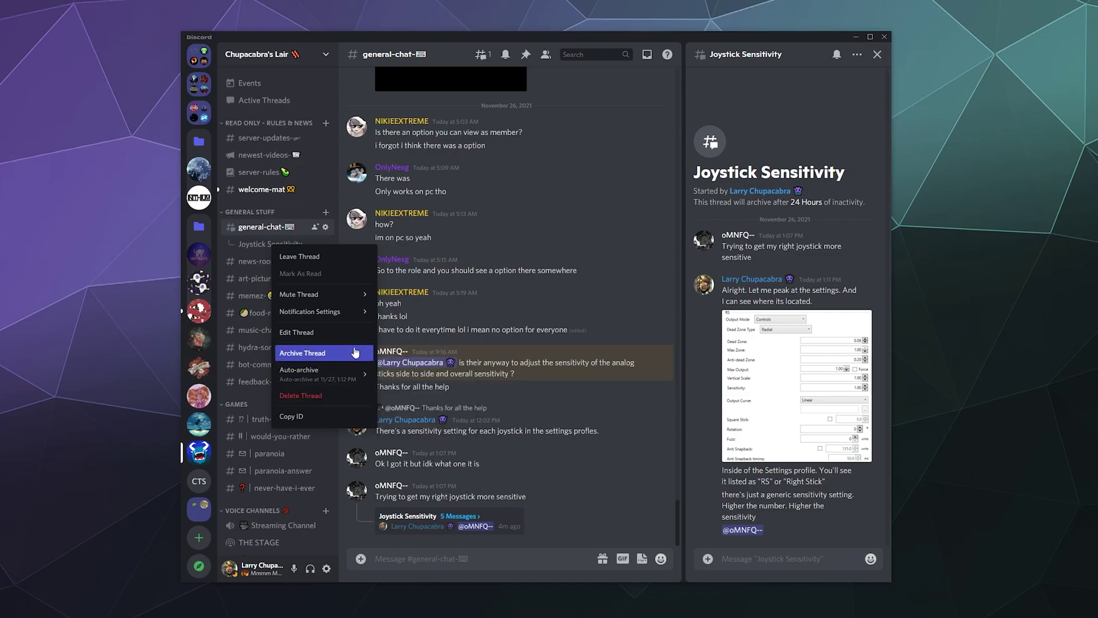
click(635, 504)
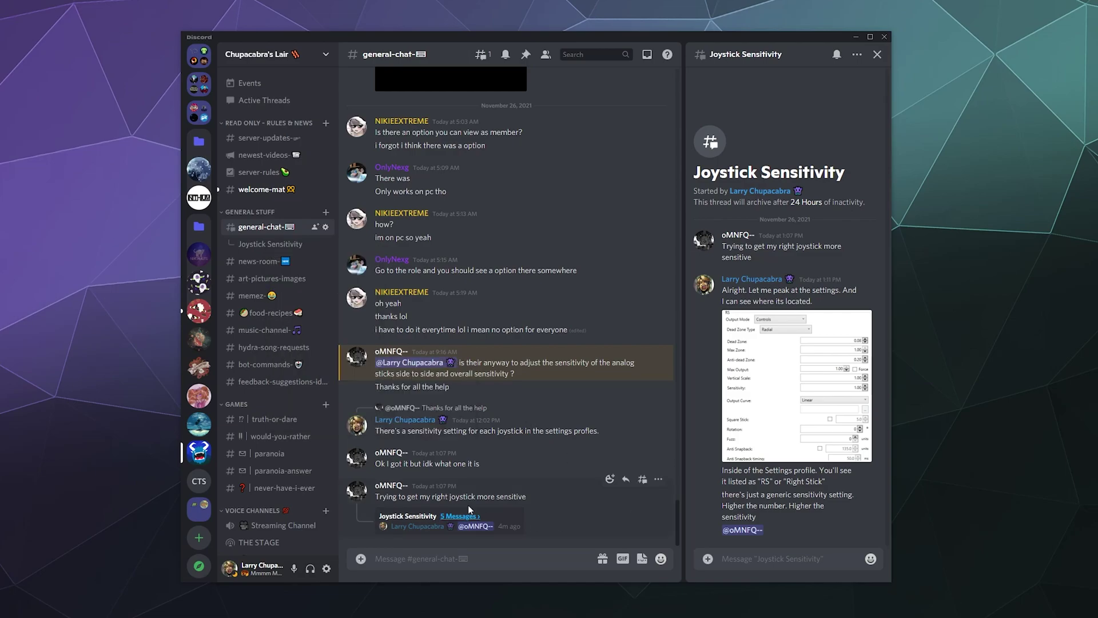
Step: Draft a thread named "Name it something" from the message "Ok I got it but idk what one it is" and discard it
right_click(427, 463)
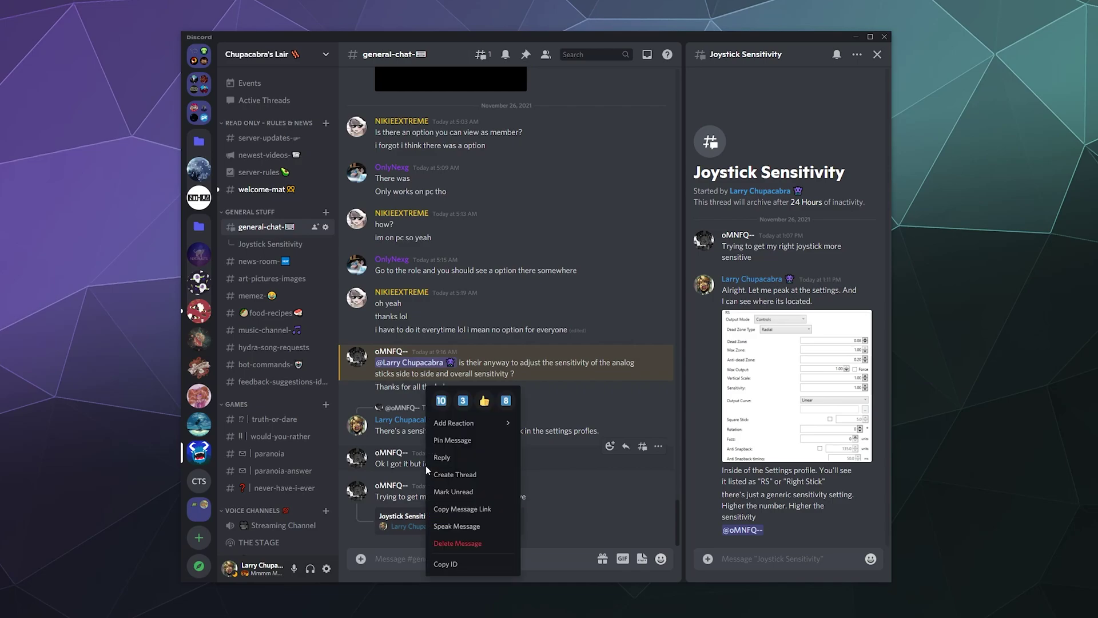
click(560, 513)
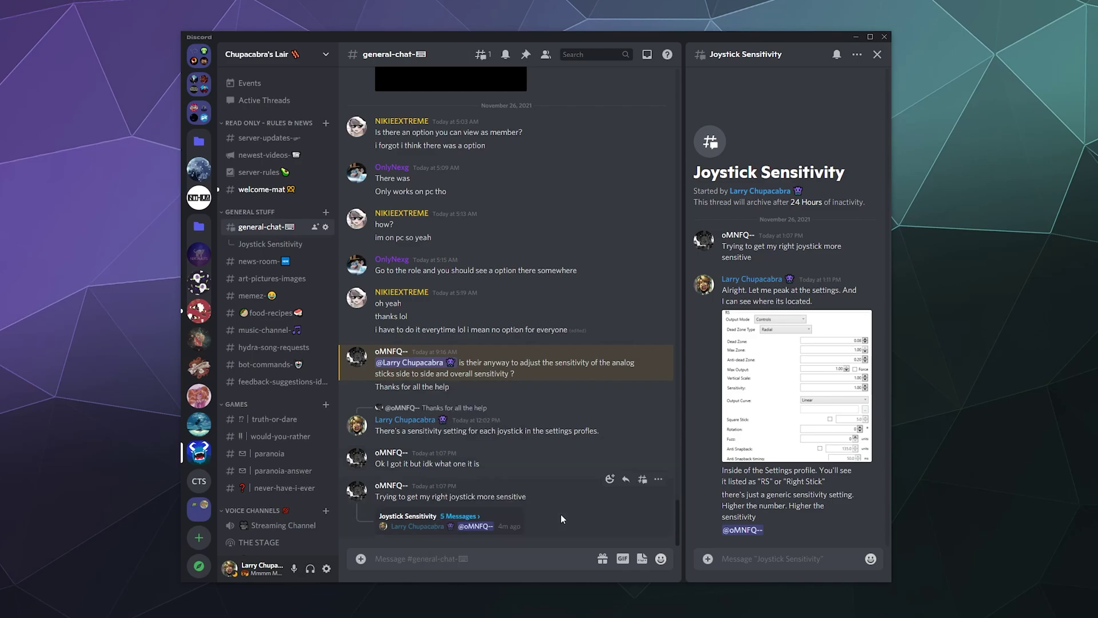
right_click(492, 466)
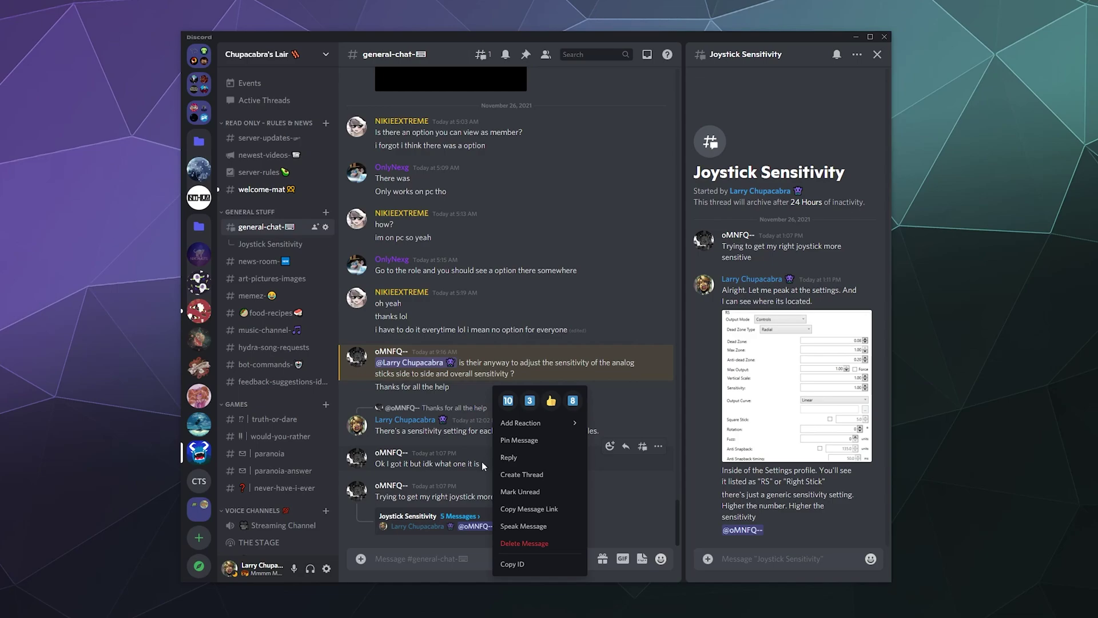
click(535, 475)
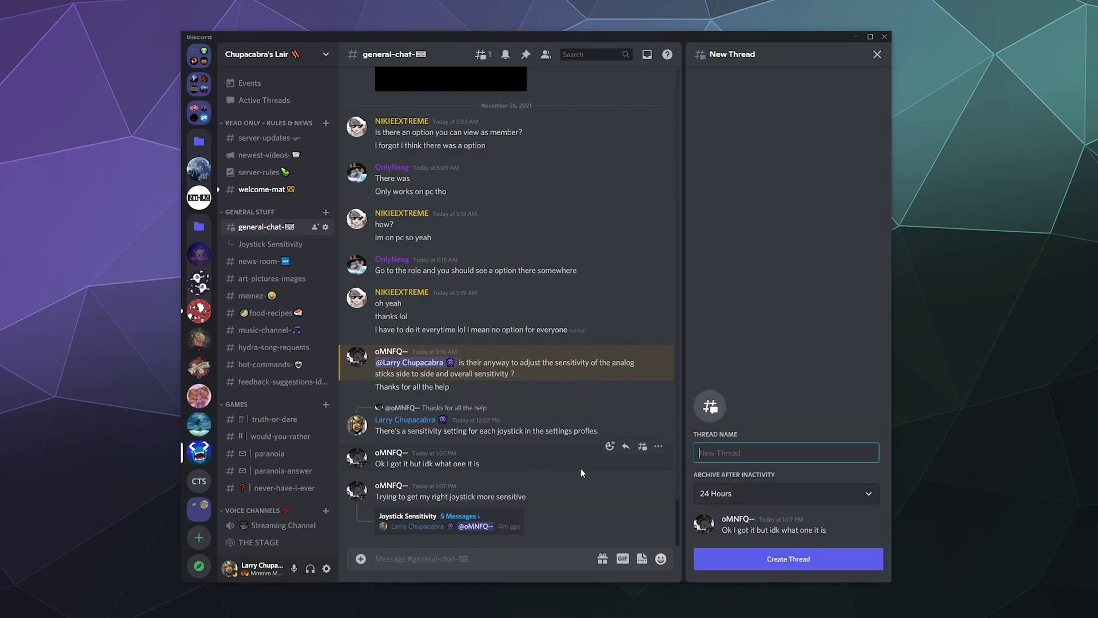
text(Name it something)
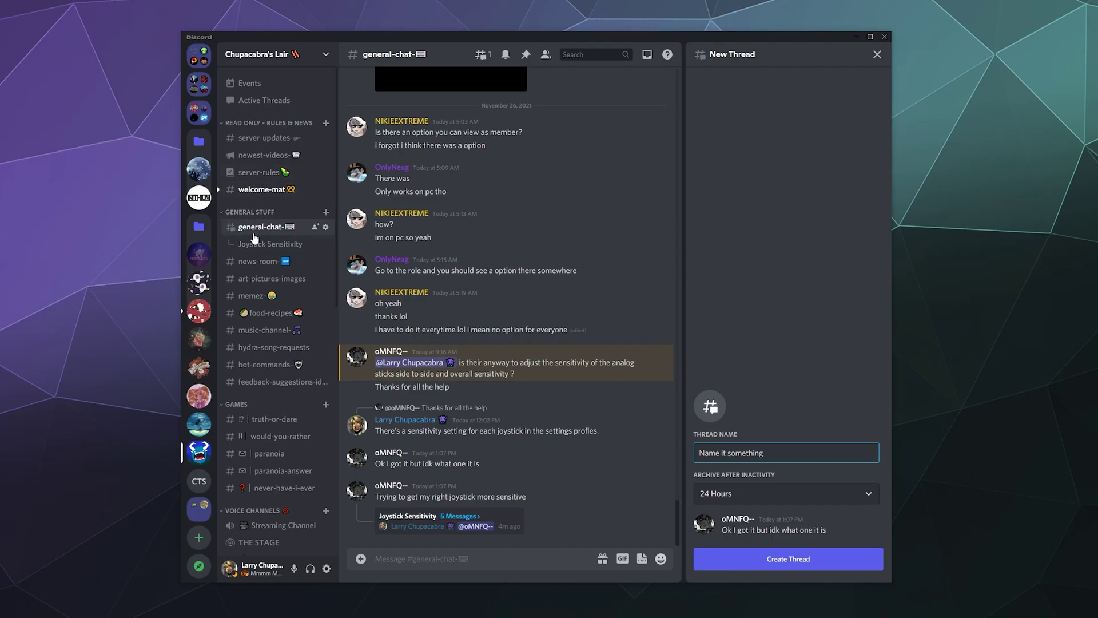
click(876, 54)
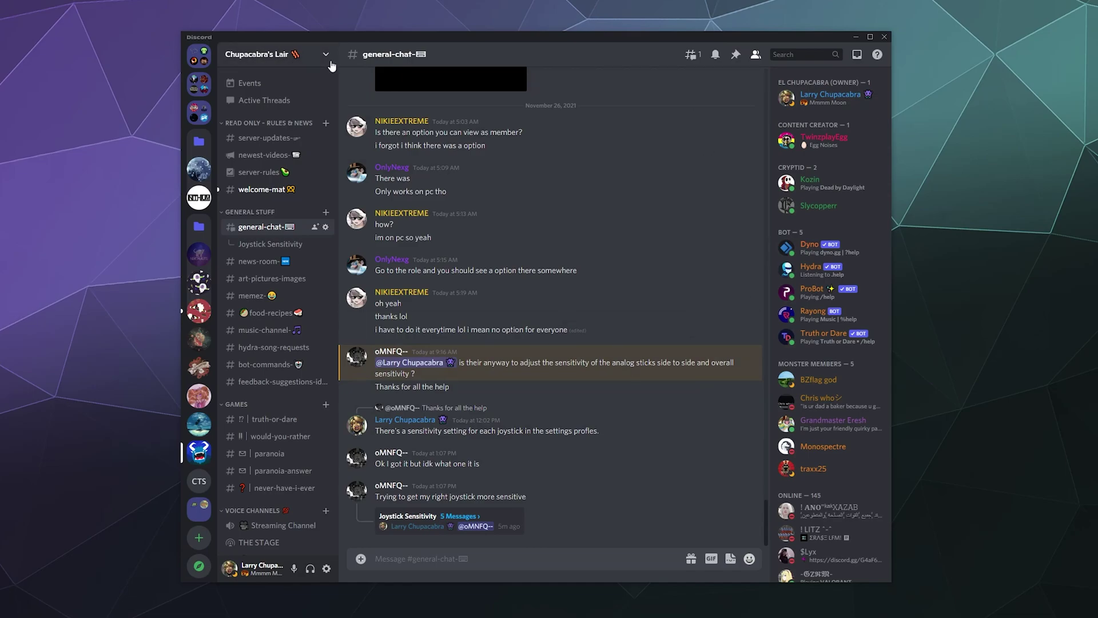
right_click(255, 228)
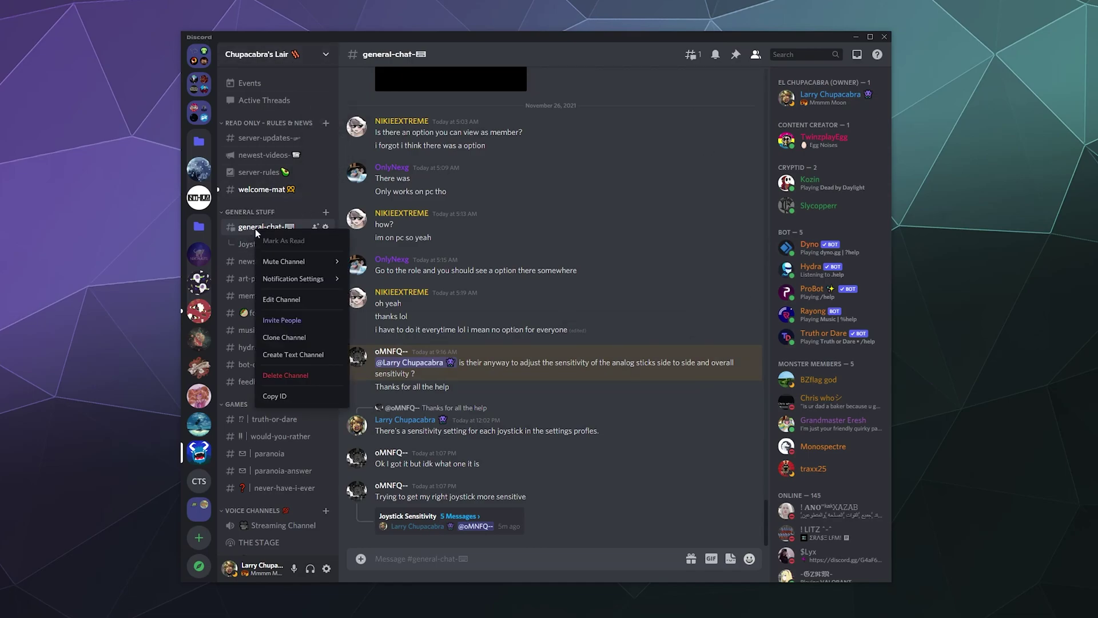
click(261, 297)
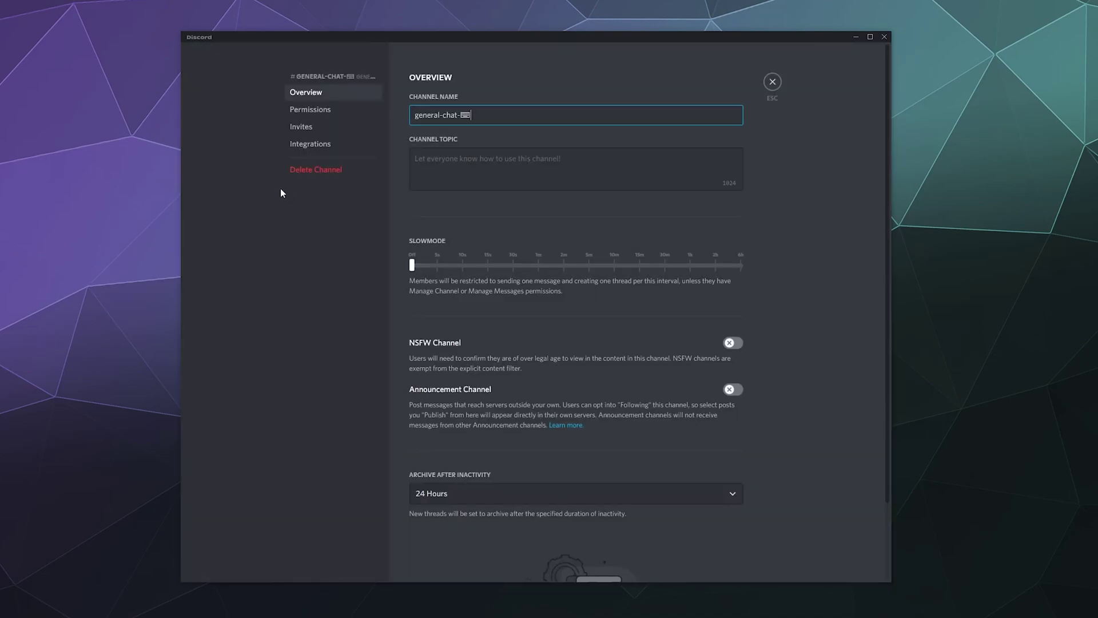
click(311, 110)
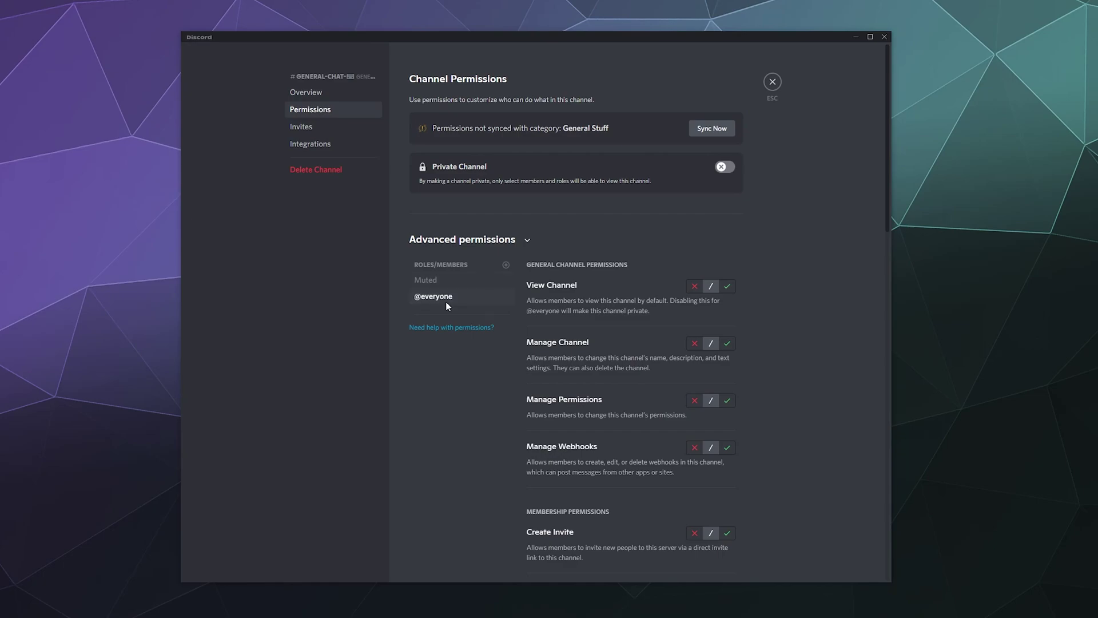
scroll(589, 376, down, 5)
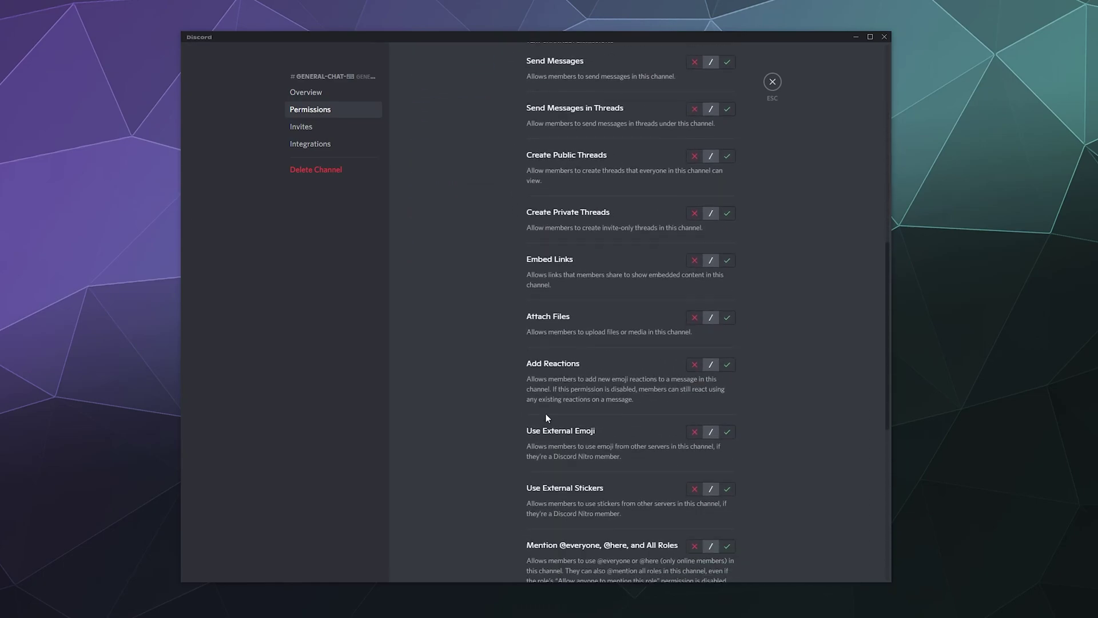
scroll(564, 476, down, 4)
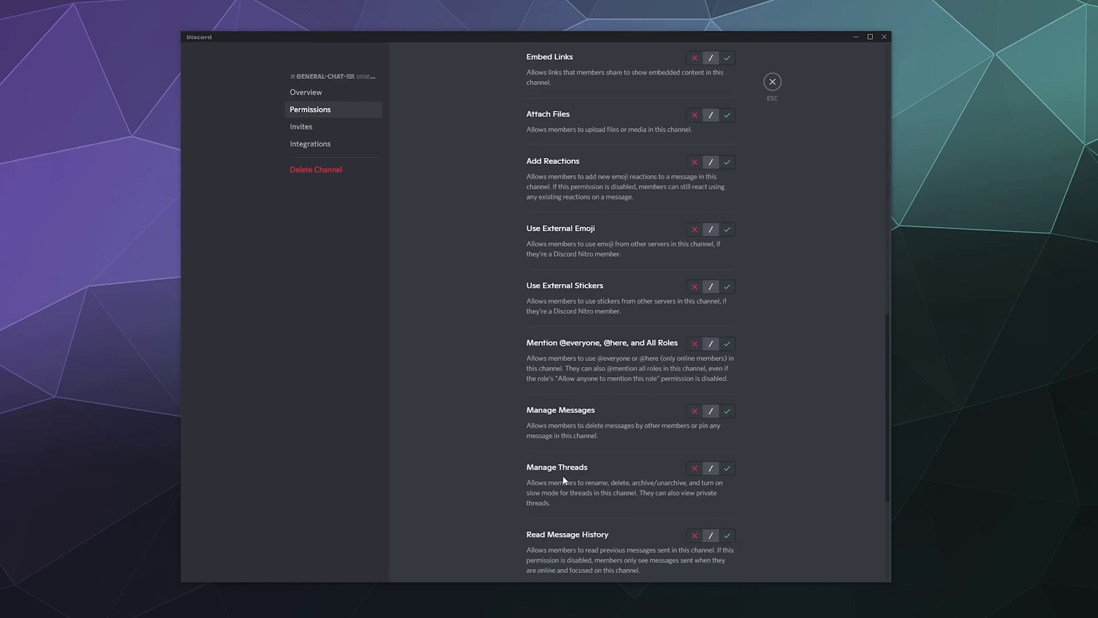
scroll(567, 399, down, 2)
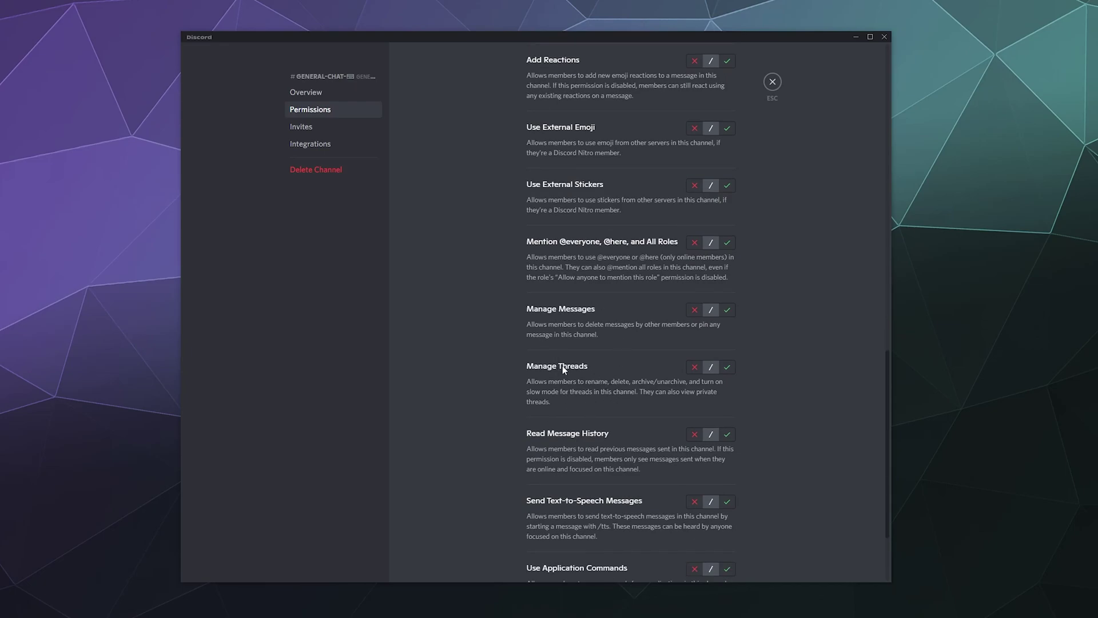
scroll(535, 372, up, 5)
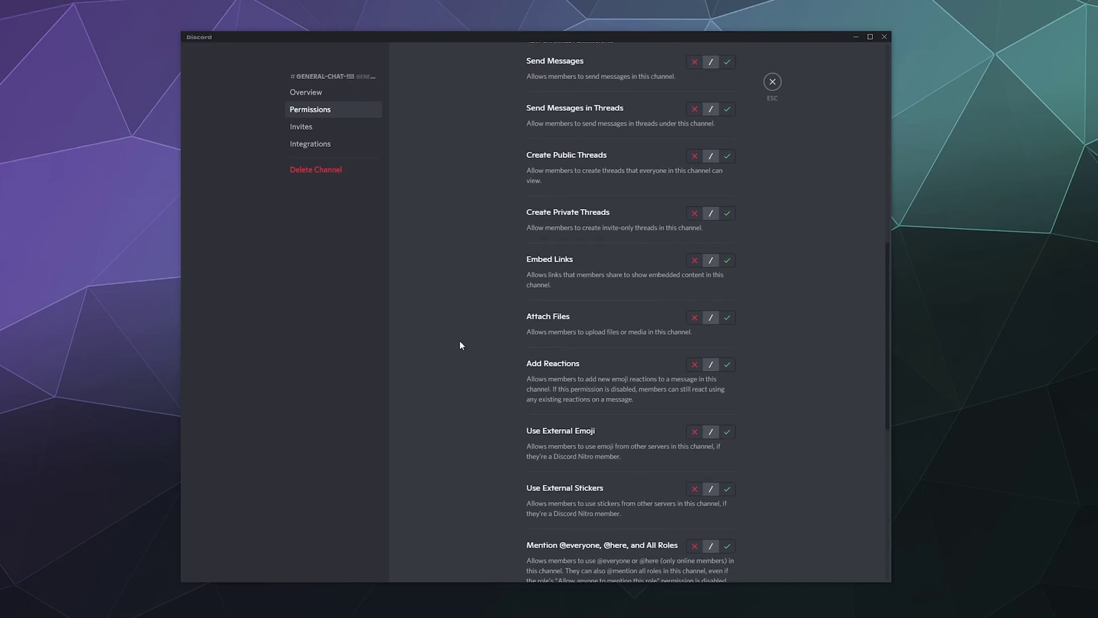
scroll(588, 294, up, 3)
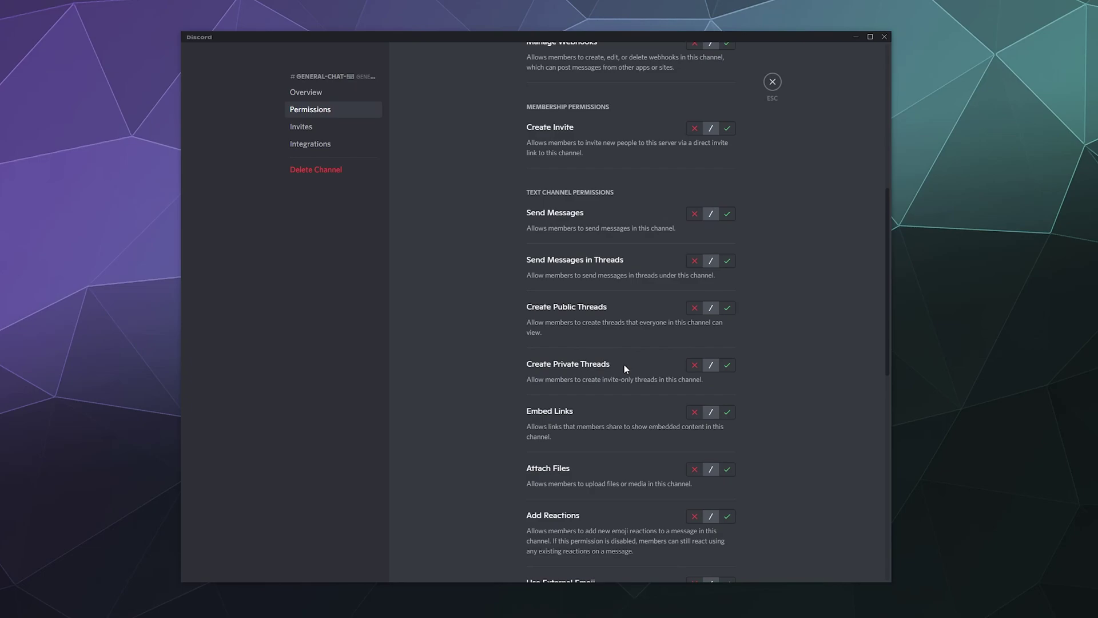
click(693, 309)
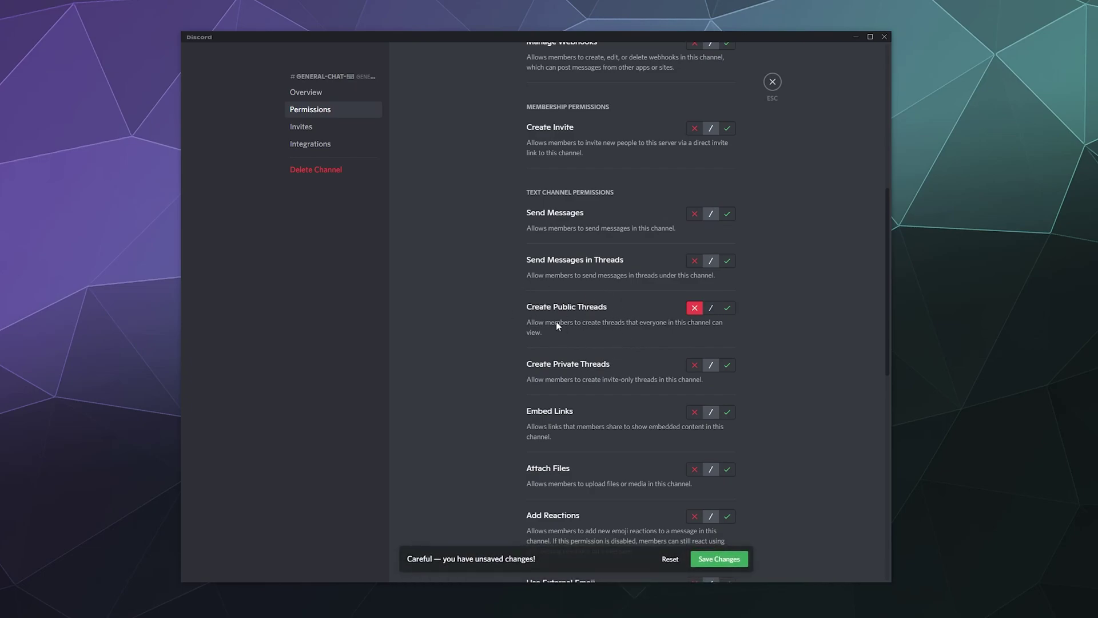
click(692, 366)
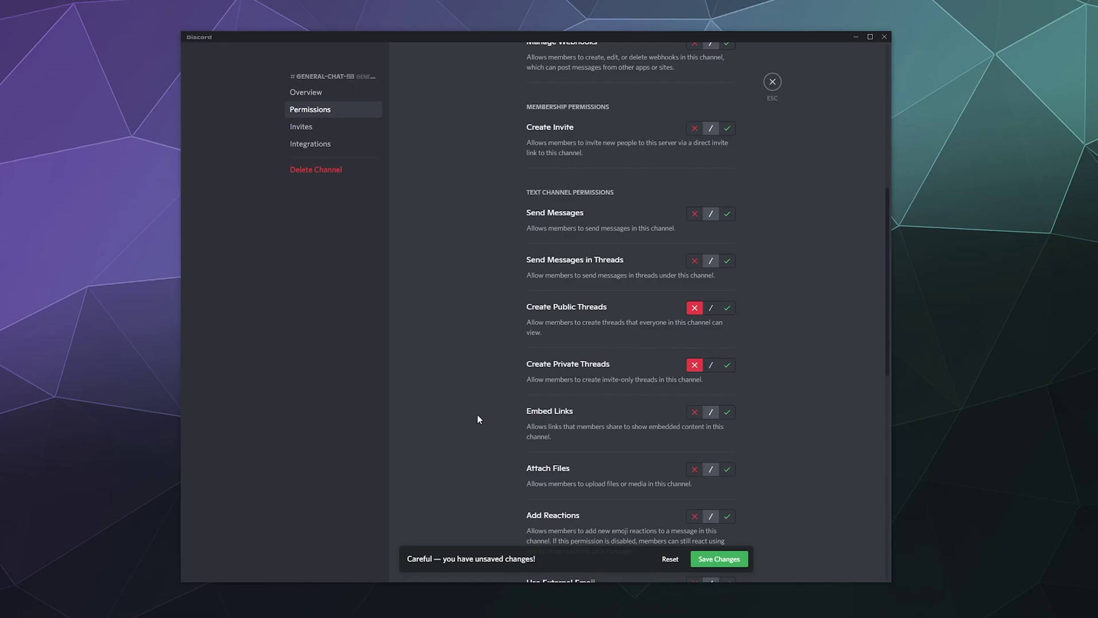
click(711, 366)
click(711, 308)
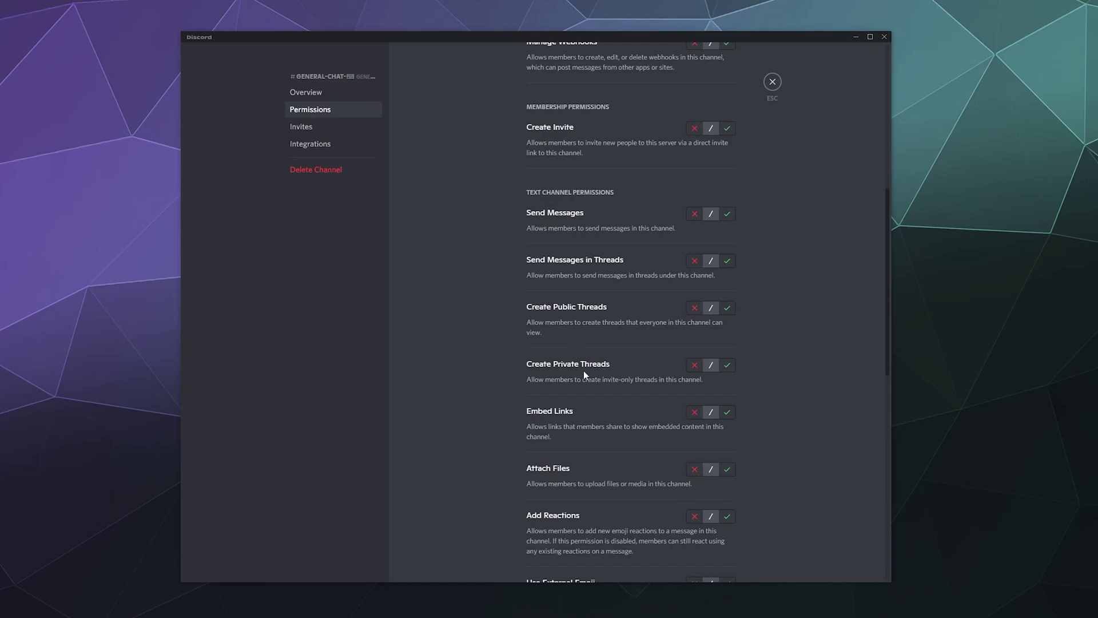
scroll(584, 370, down, 4)
scroll(468, 393, down, 4)
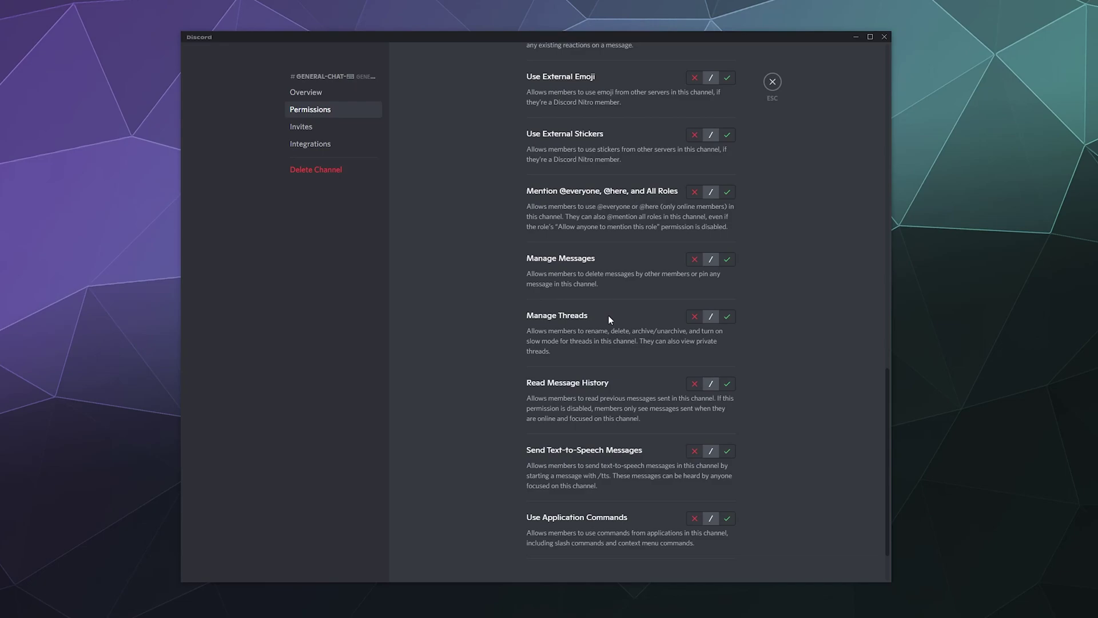
click(772, 83)
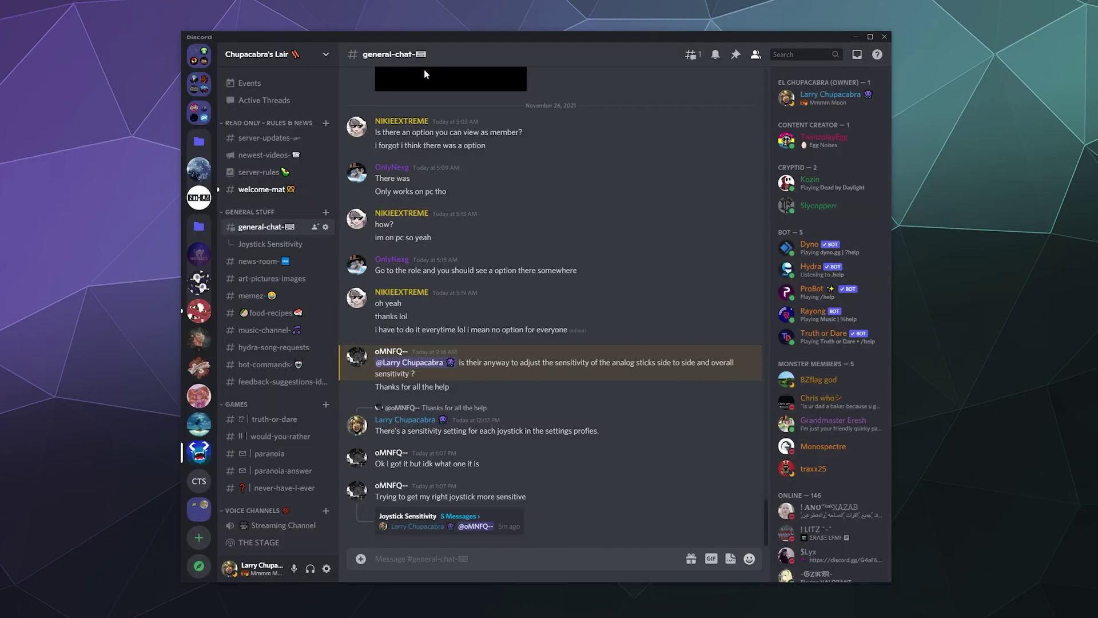
Step: Open the Monster Moderator role in the server's role settings
click(324, 57)
click(312, 120)
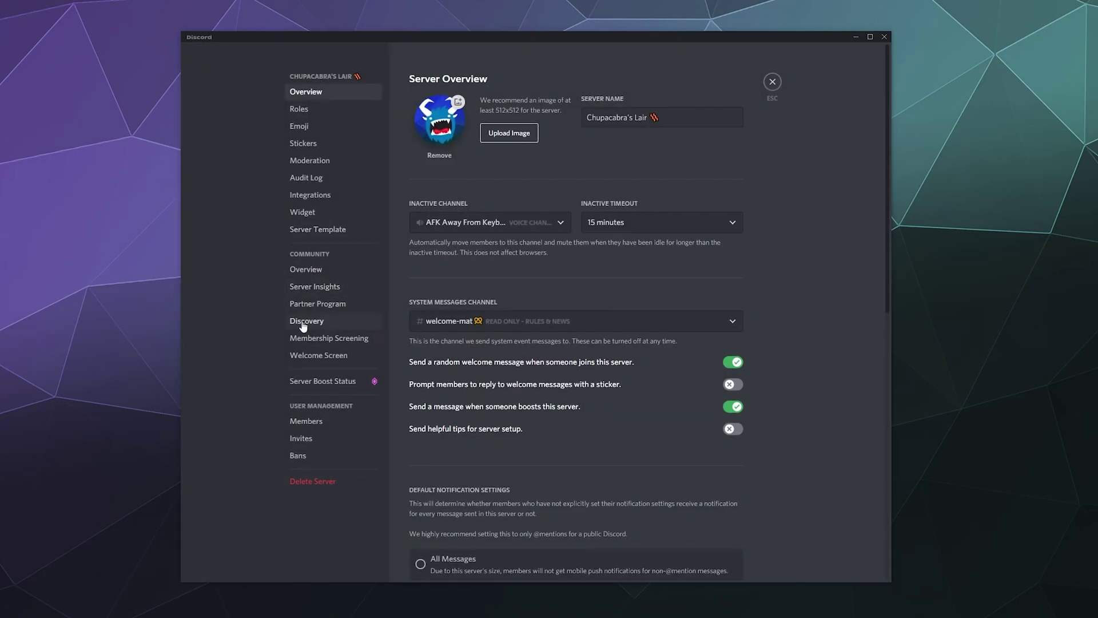
click(314, 112)
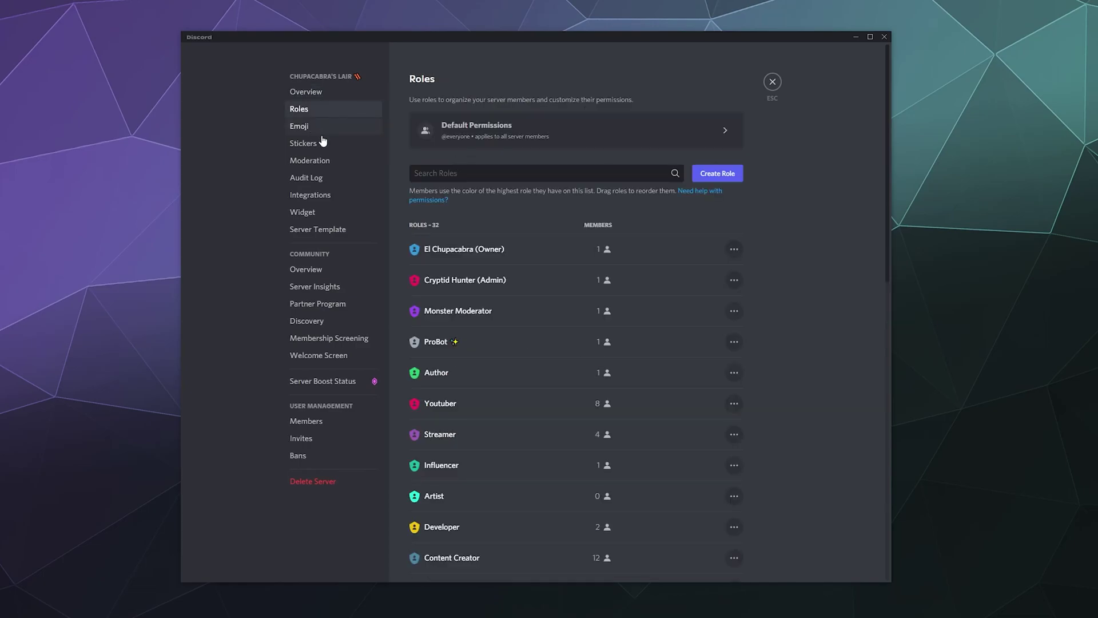
click(518, 326)
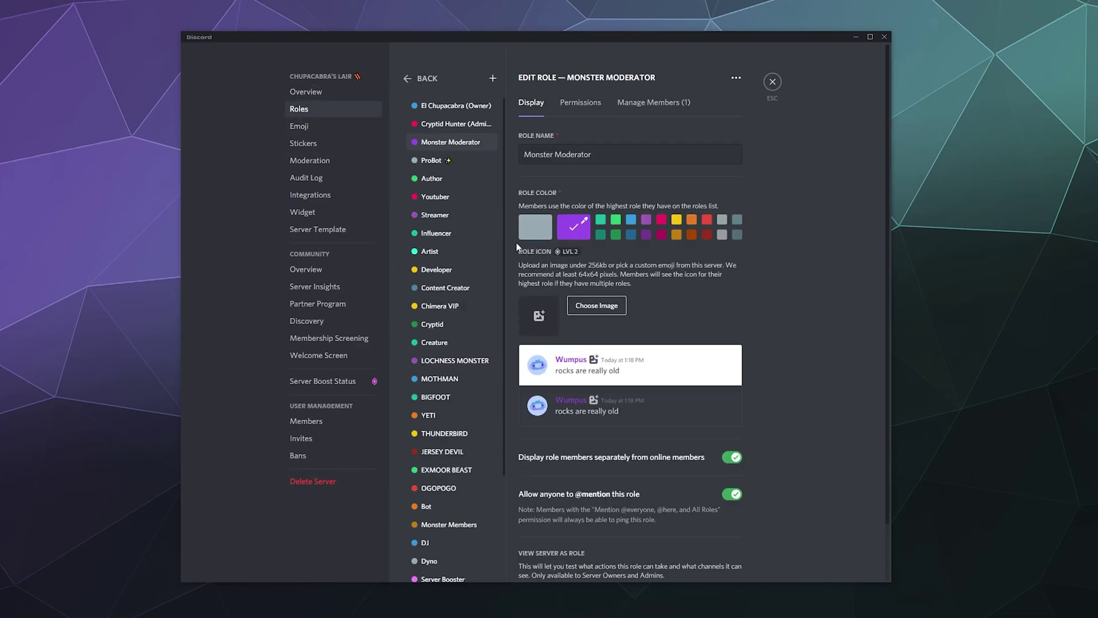
Step: Enable Create Public Threads and Create Private Threads for the Monster Moderator role and save the changes
click(581, 103)
scroll(594, 294, down, 5)
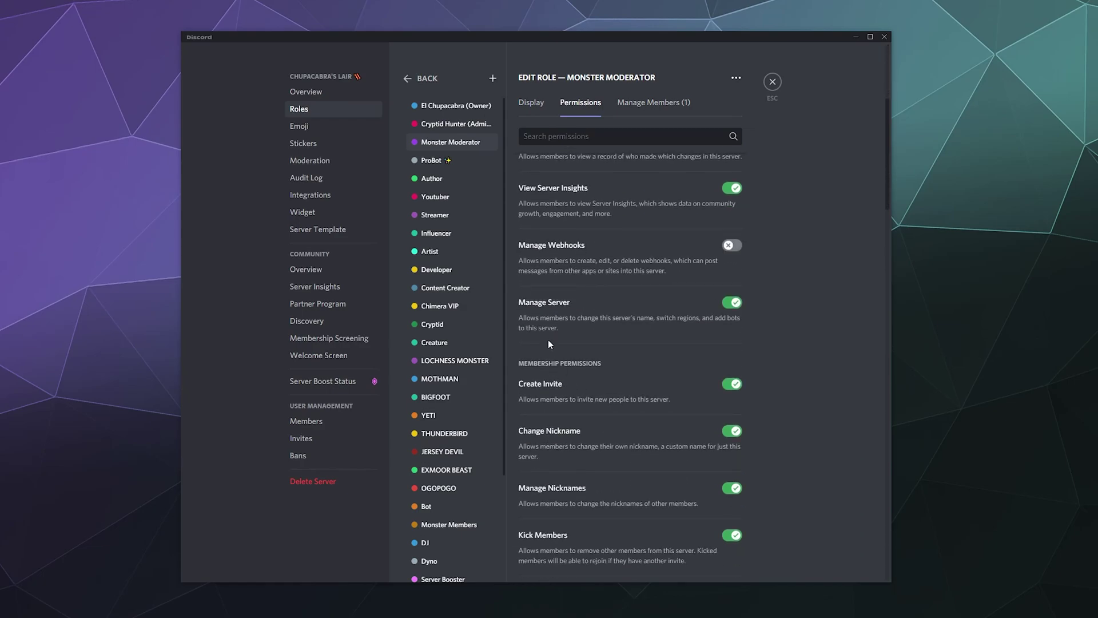
scroll(563, 398, down, 5)
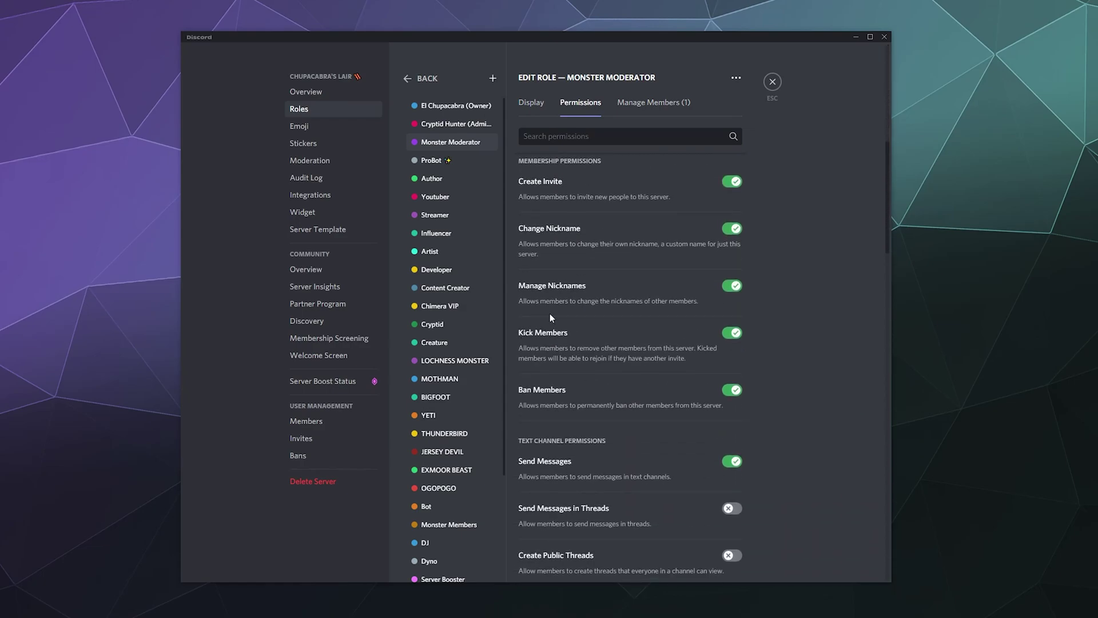
scroll(612, 402, down, 2)
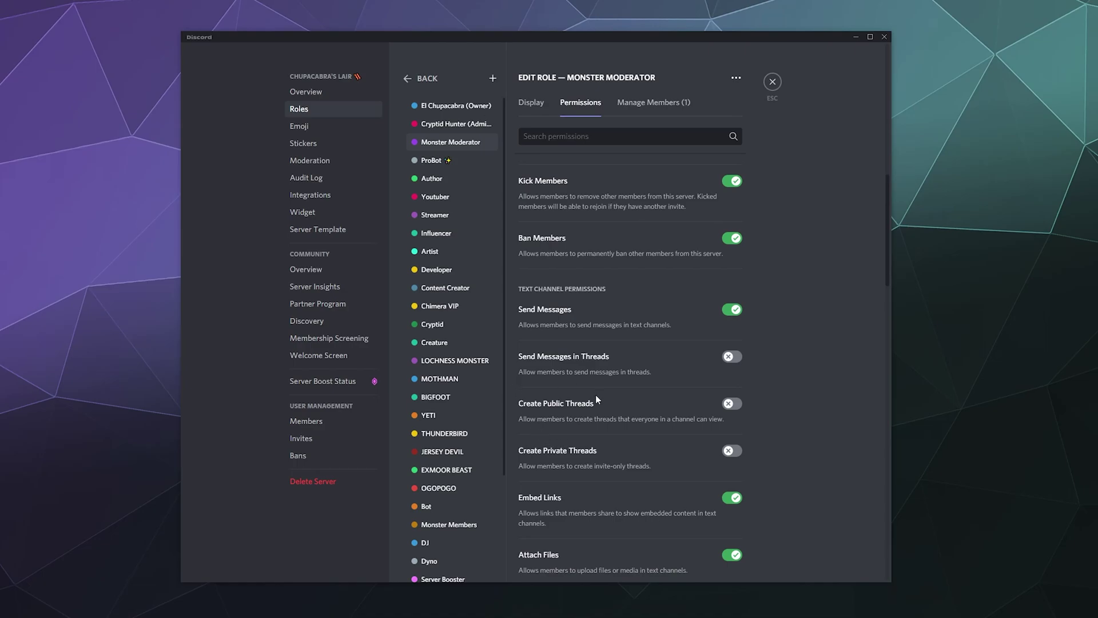
click(732, 404)
click(732, 450)
click(719, 559)
Step: Enable Manage Threads for the Monster Moderator role, save the change and leave the server settings
scroll(566, 461, down, 15)
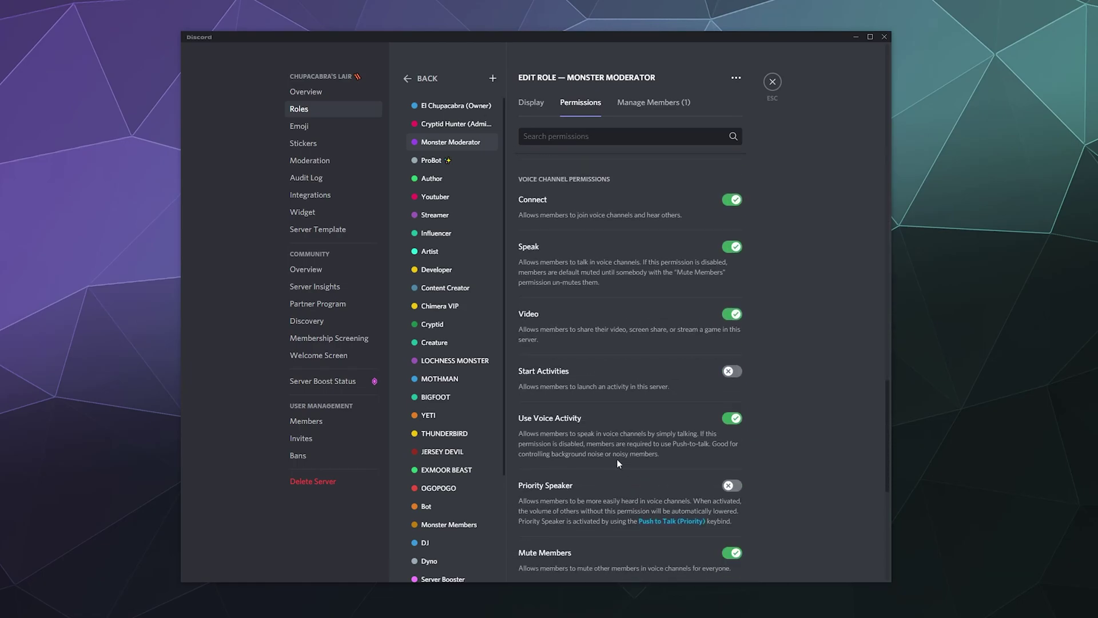
scroll(615, 458, down, 4)
scroll(611, 456, down, 3)
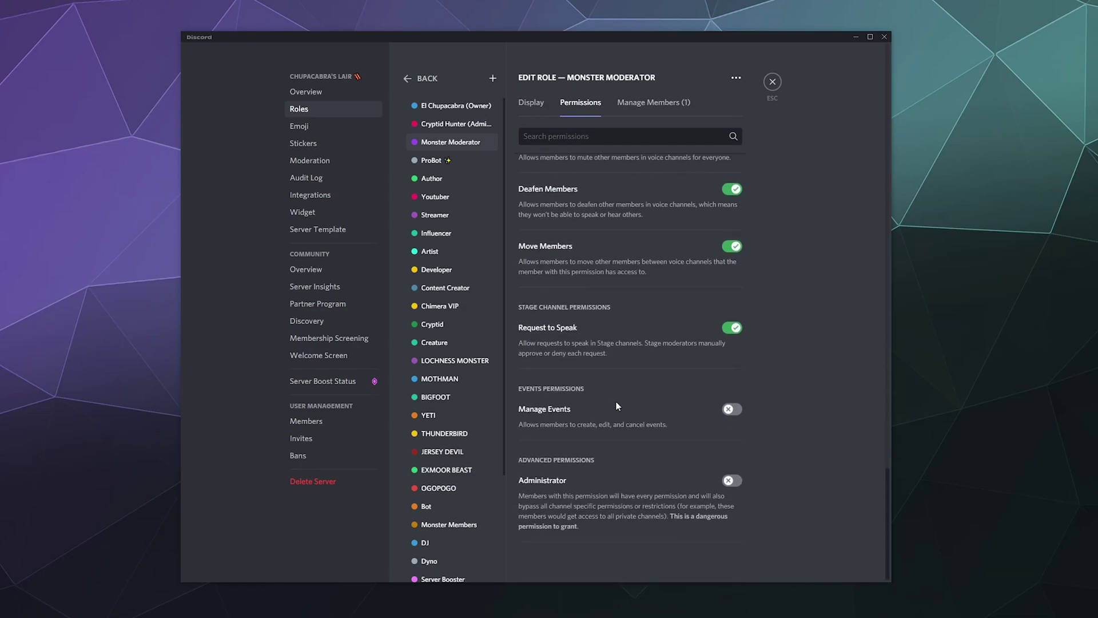
scroll(616, 408, up, 6)
scroll(543, 257, up, 3)
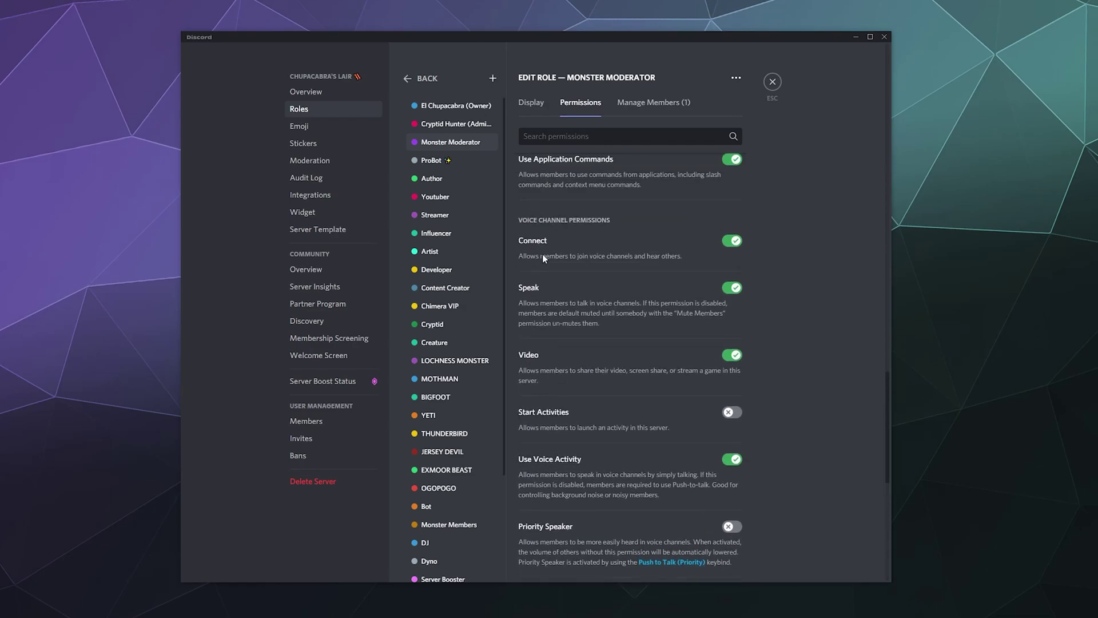
scroll(543, 256, up, 1)
scroll(563, 378, up, 3)
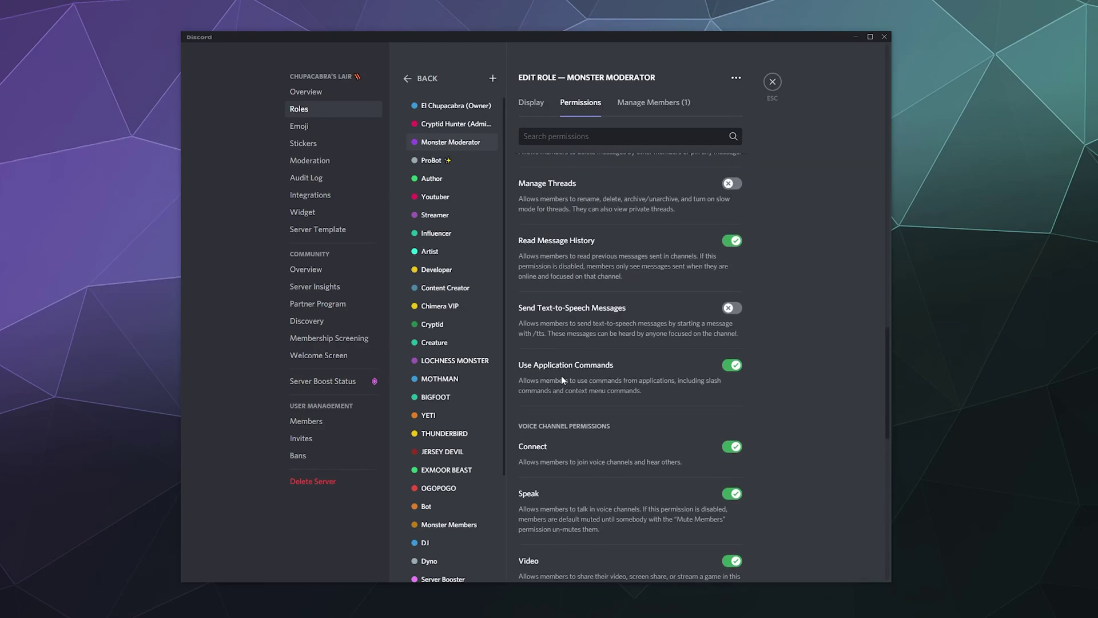
click(731, 183)
click(722, 558)
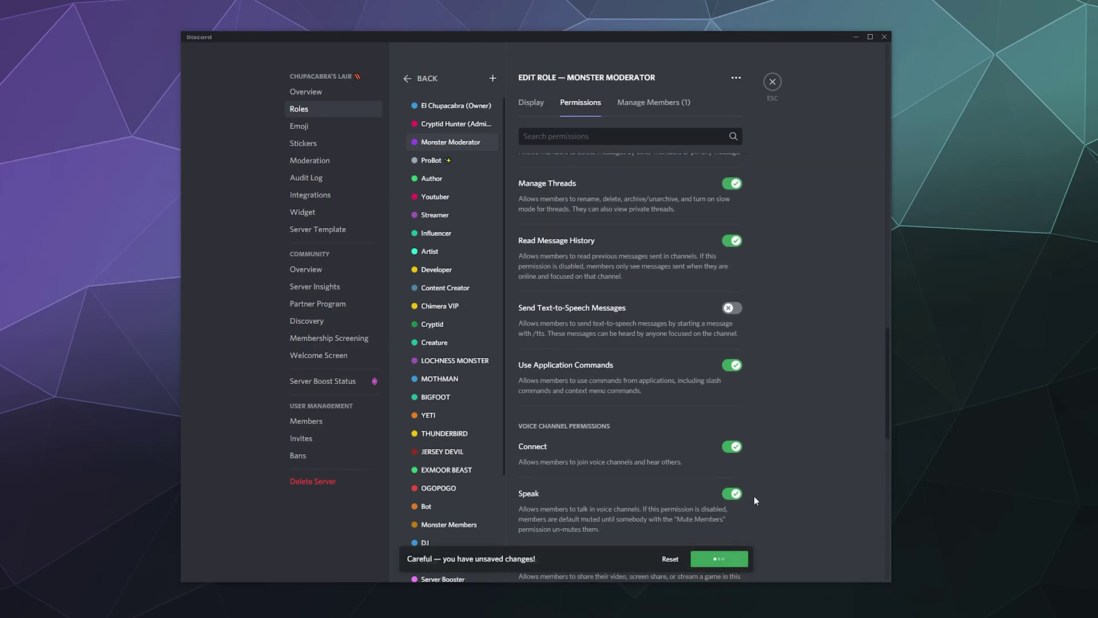
scroll(709, 263, up, 5)
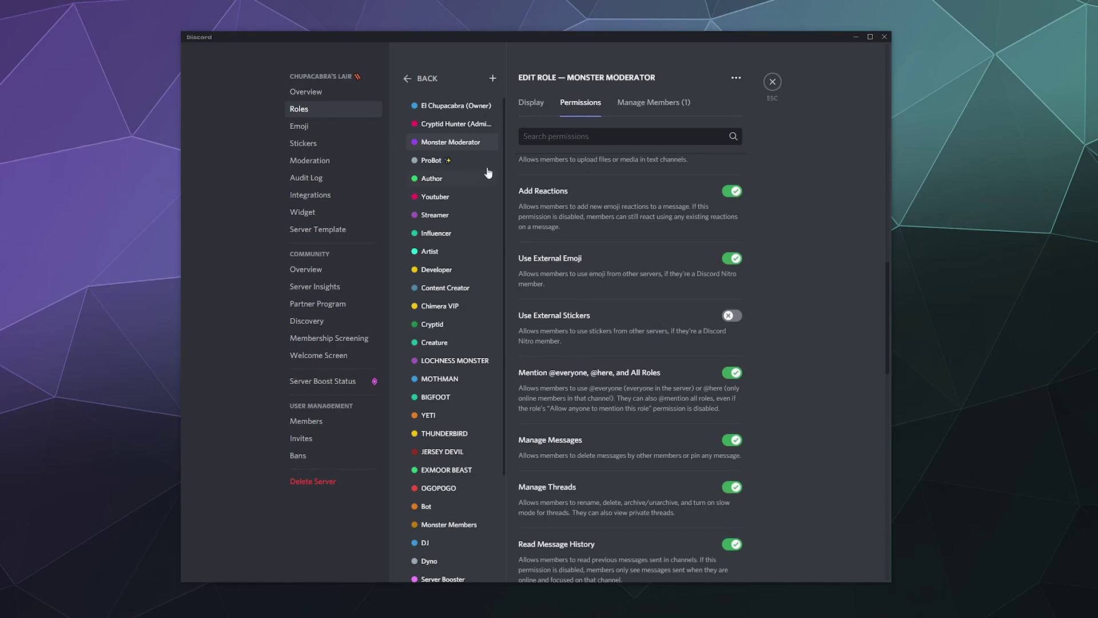
scroll(621, 332, up, 7)
click(773, 82)
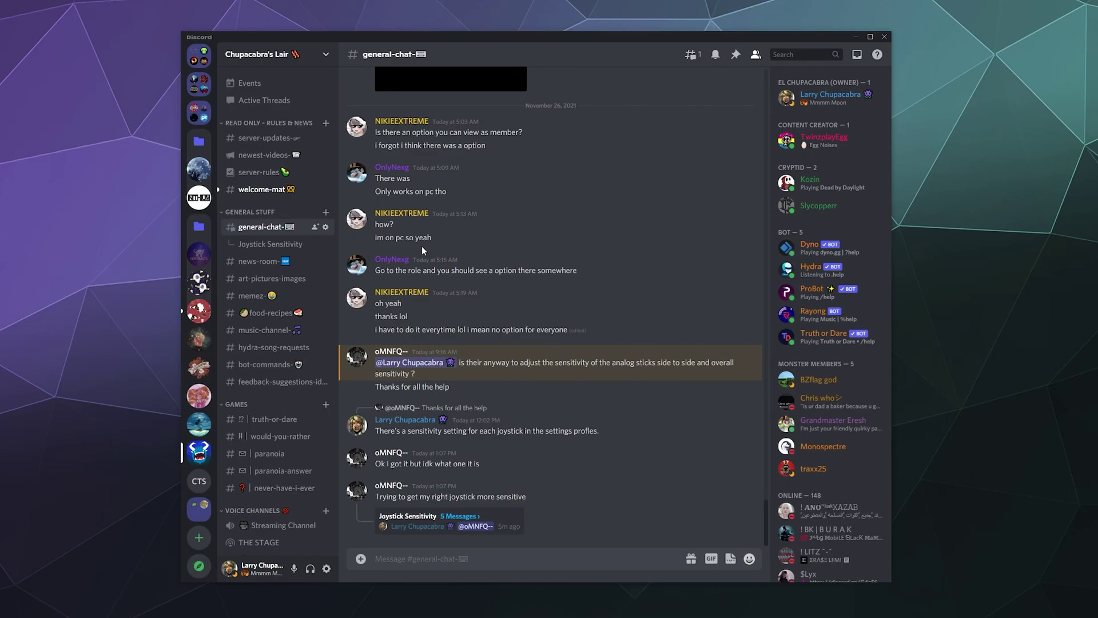
Step: Reopen the Monster Moderator role's permissions in the server settings
click(326, 54)
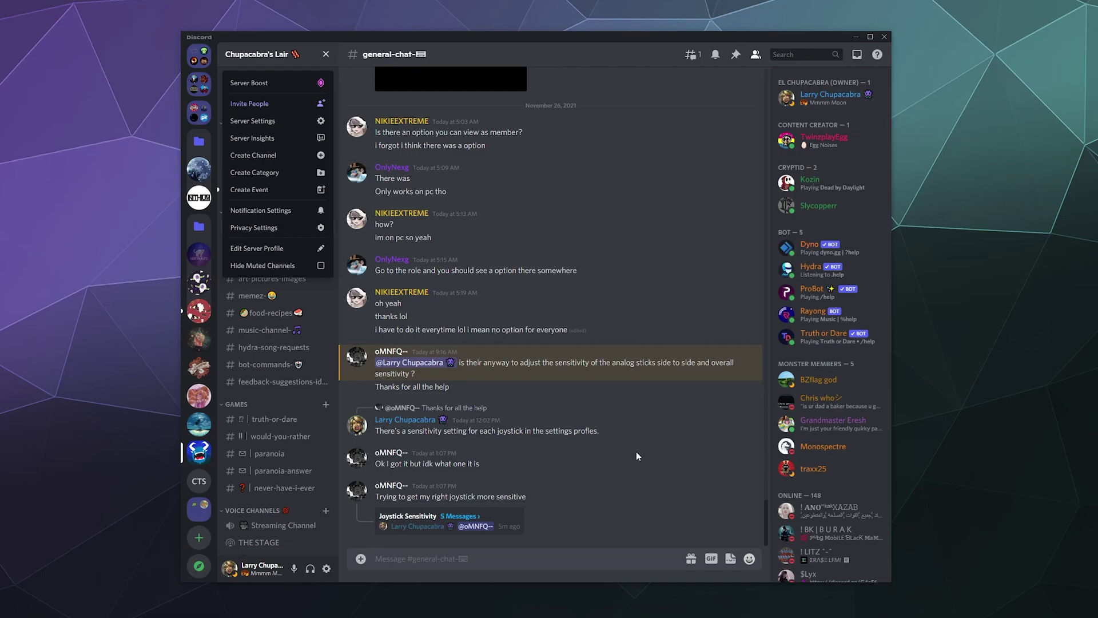
click(274, 122)
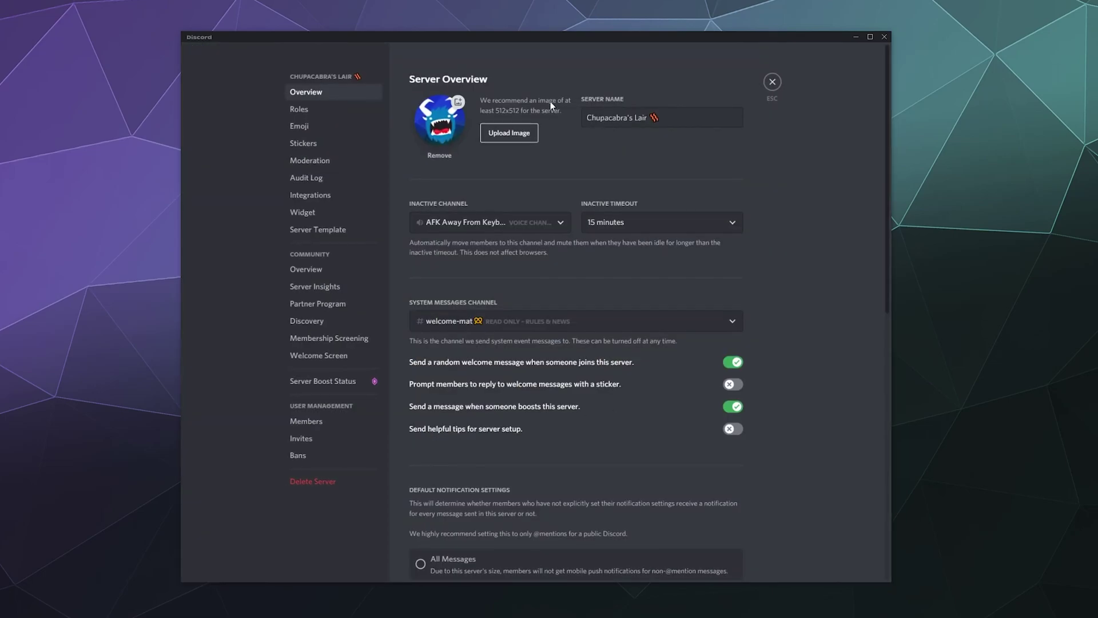
click(308, 108)
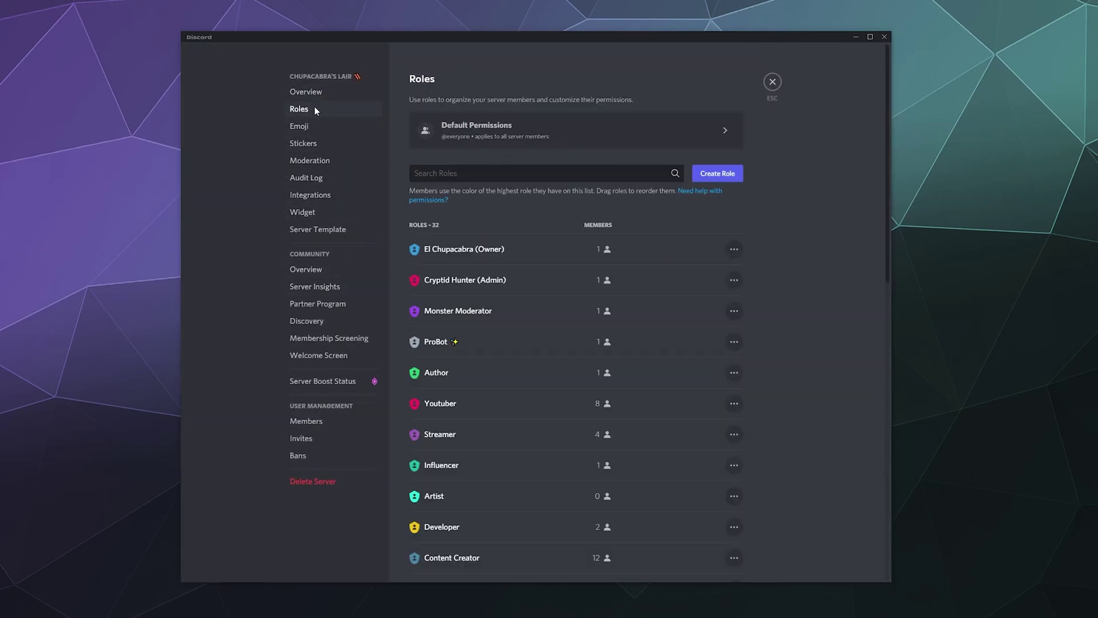
click(511, 325)
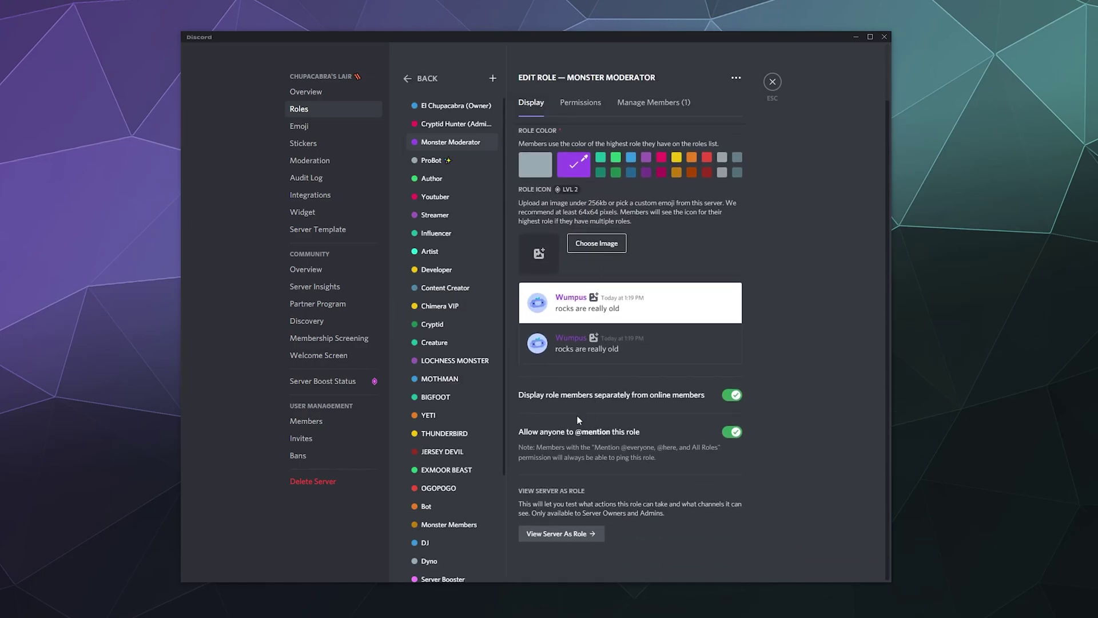
click(619, 107)
click(580, 109)
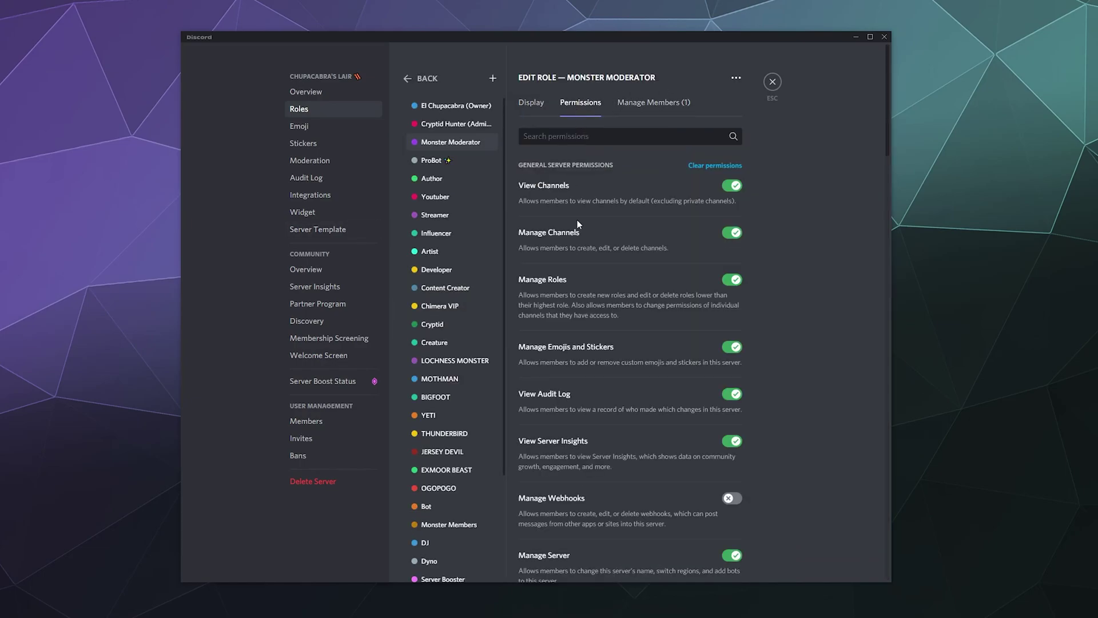
Step: Filter the role's permissions by "Thread", enable Send Messages in Threads and save the change
scroll(572, 355, down, 3)
scroll(571, 357, down, 3)
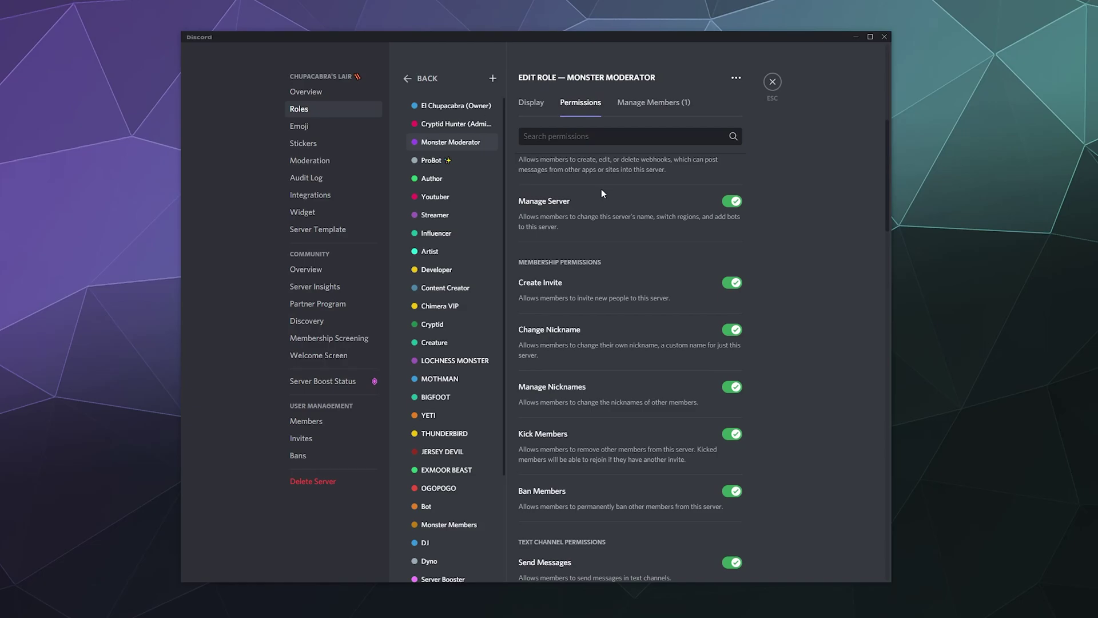
click(590, 140)
text(Thread)
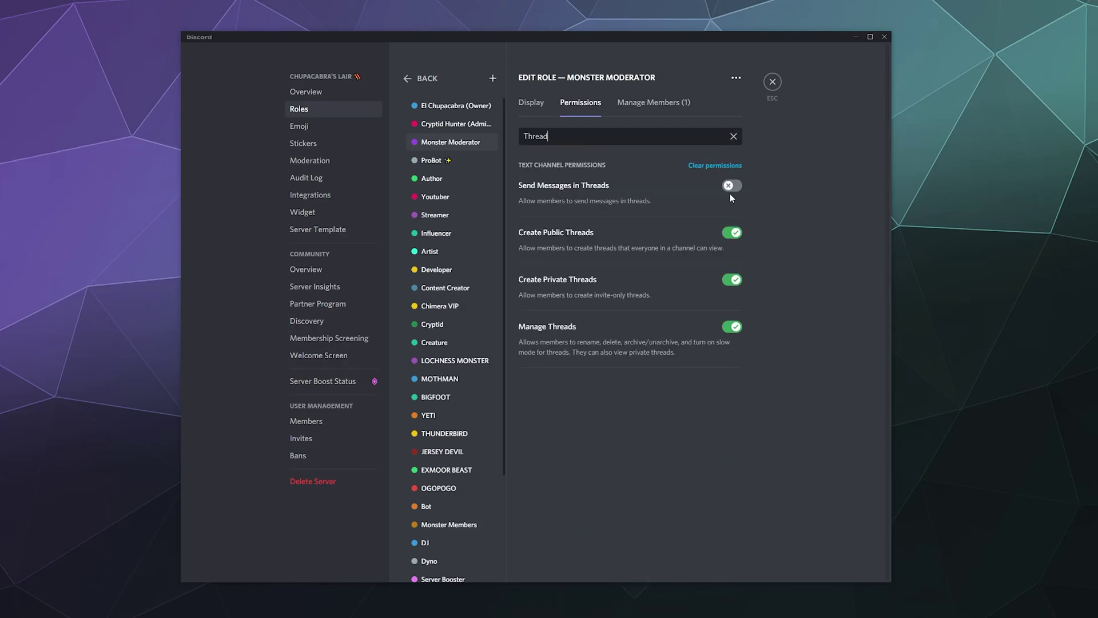
click(731, 186)
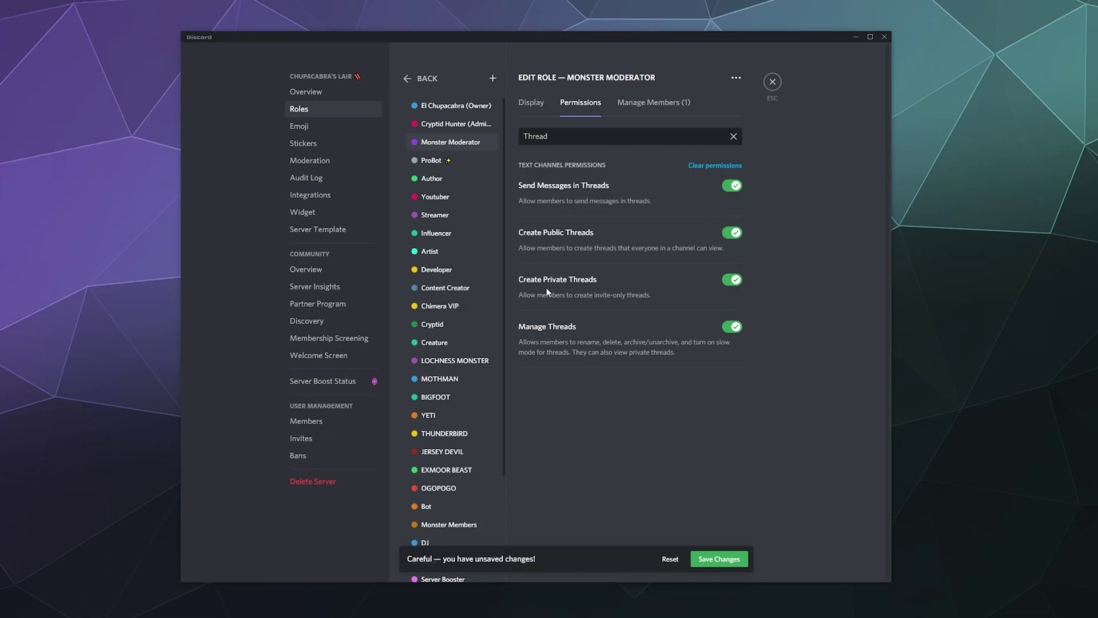
click(702, 563)
scroll(453, 275, down, 4)
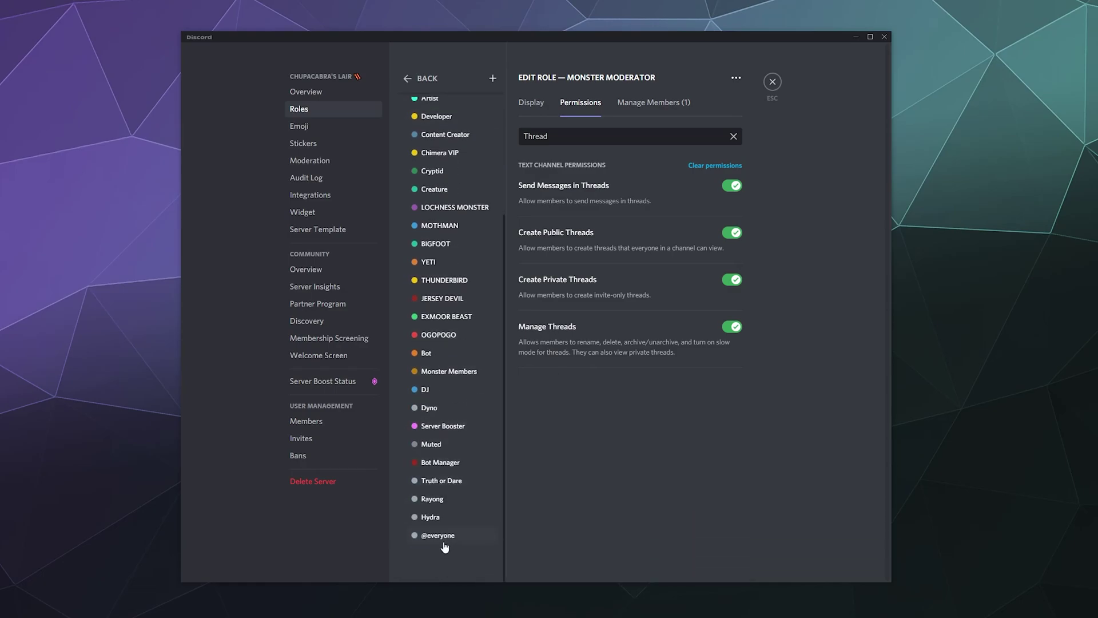
click(445, 544)
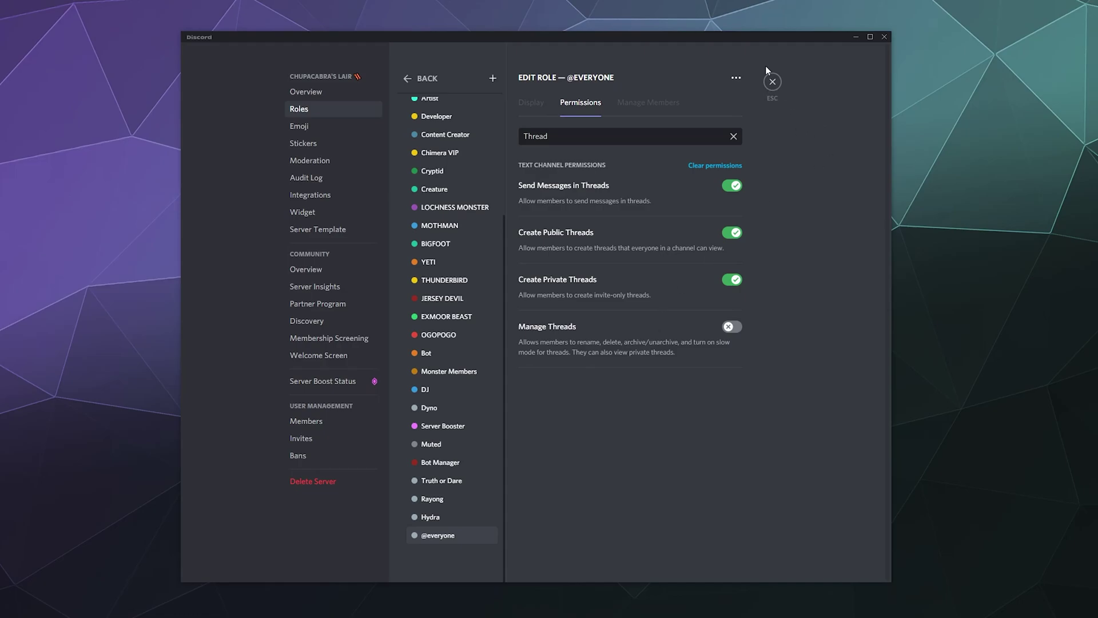
click(771, 81)
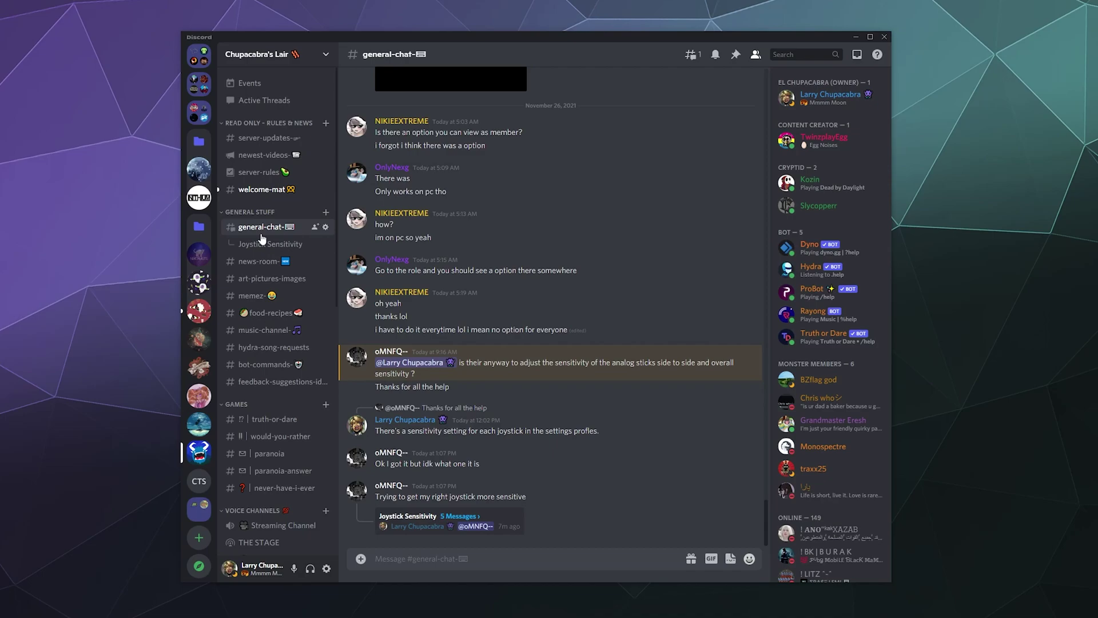
Step: Check general-chat's archived threads and draft a new thread named "Name" with the starter message "Hey I had a quest real fast"
click(691, 57)
click(600, 78)
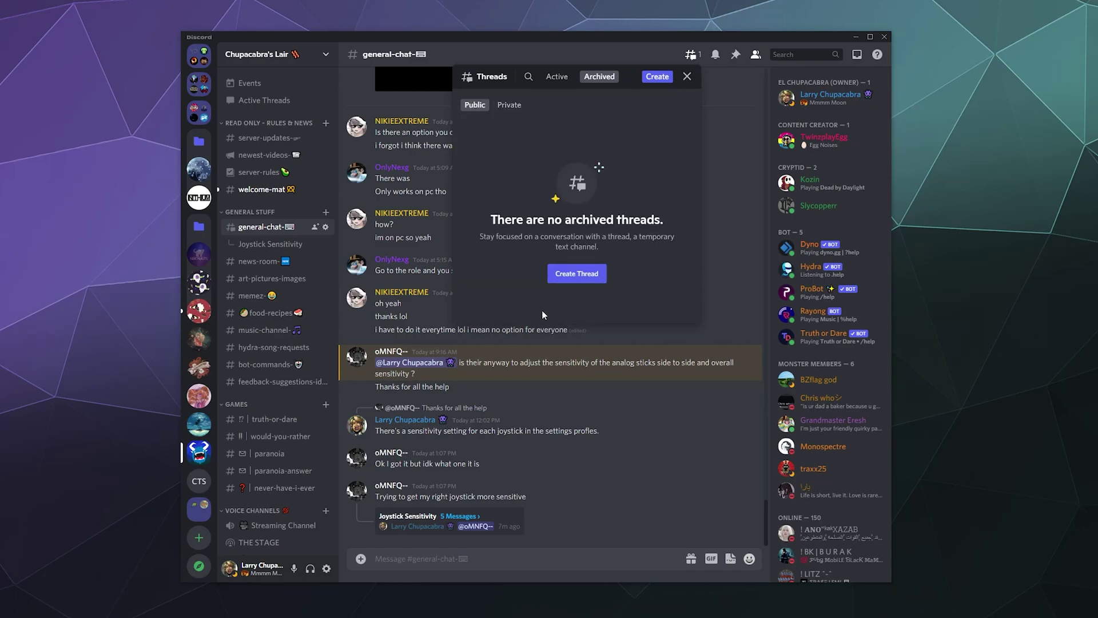
click(658, 77)
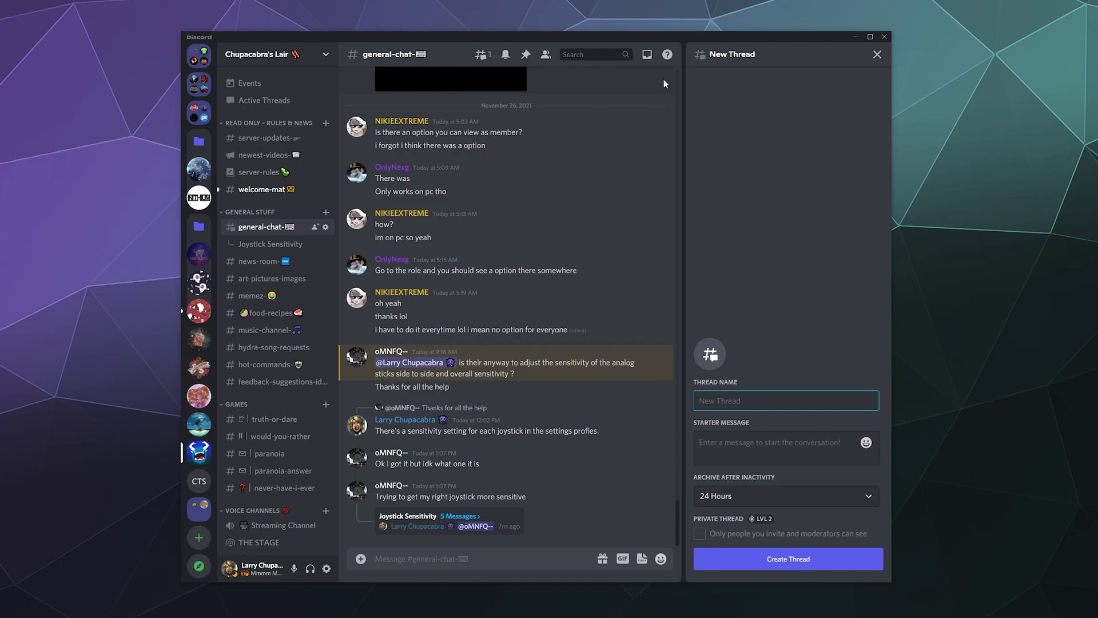
text(Name)
click(721, 439)
text(Hey I had a)
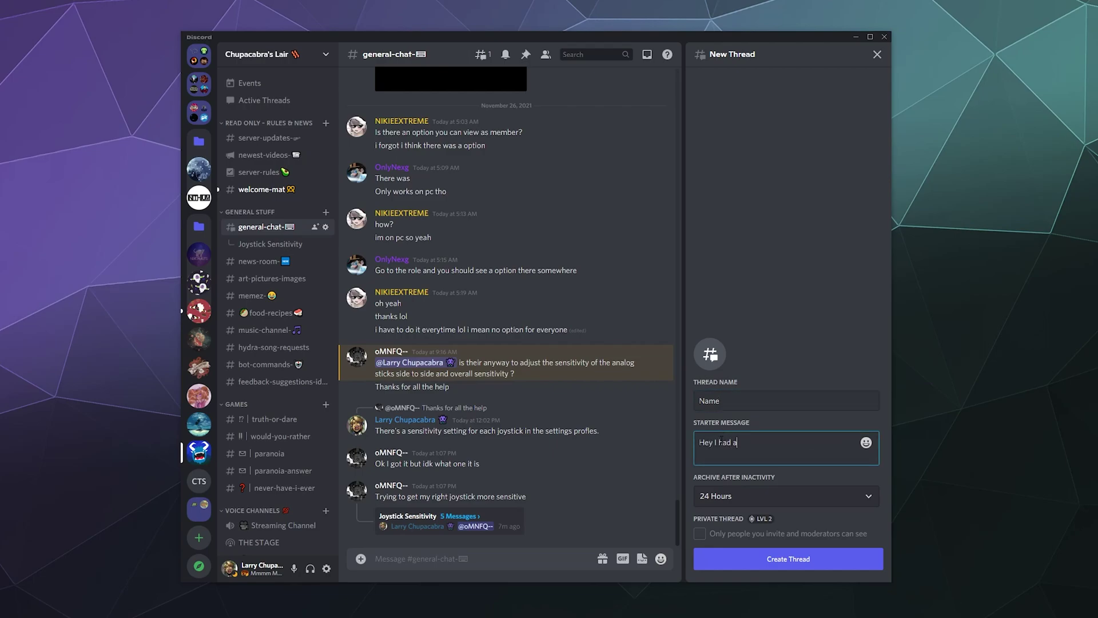
text( quest real fast)
Step: Try to make the drafted thread private, and discard the draft
click(698, 534)
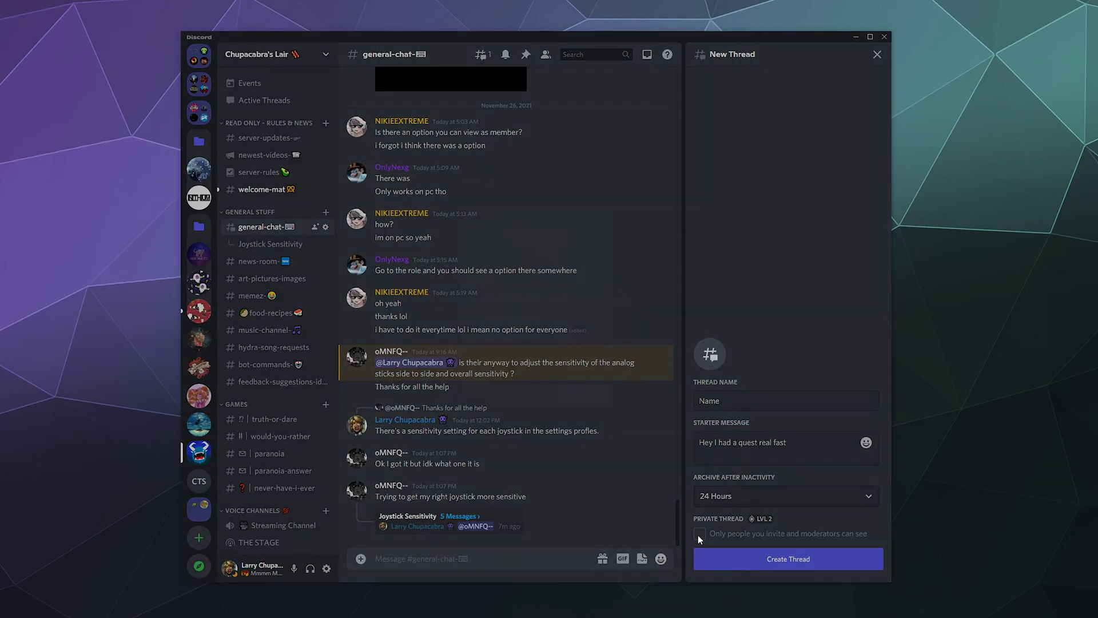
click(557, 427)
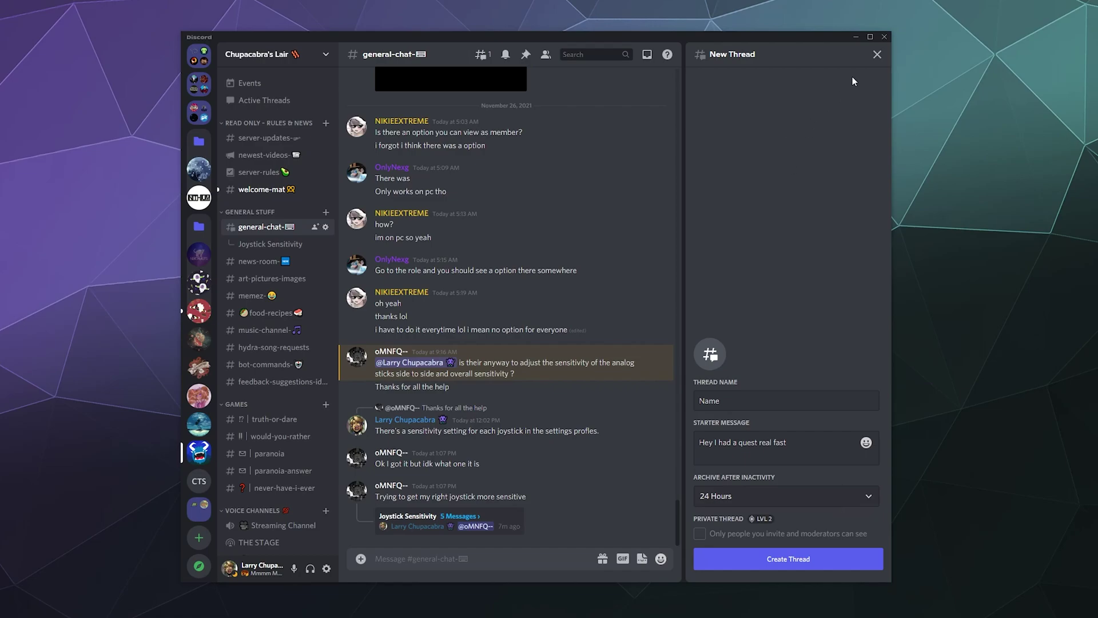
click(876, 54)
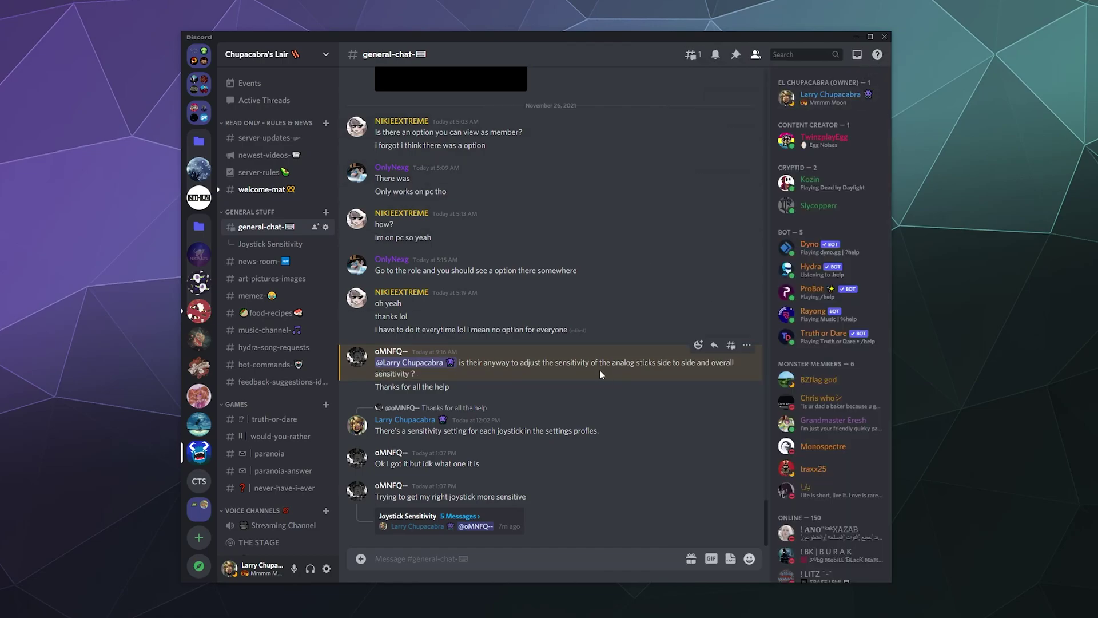